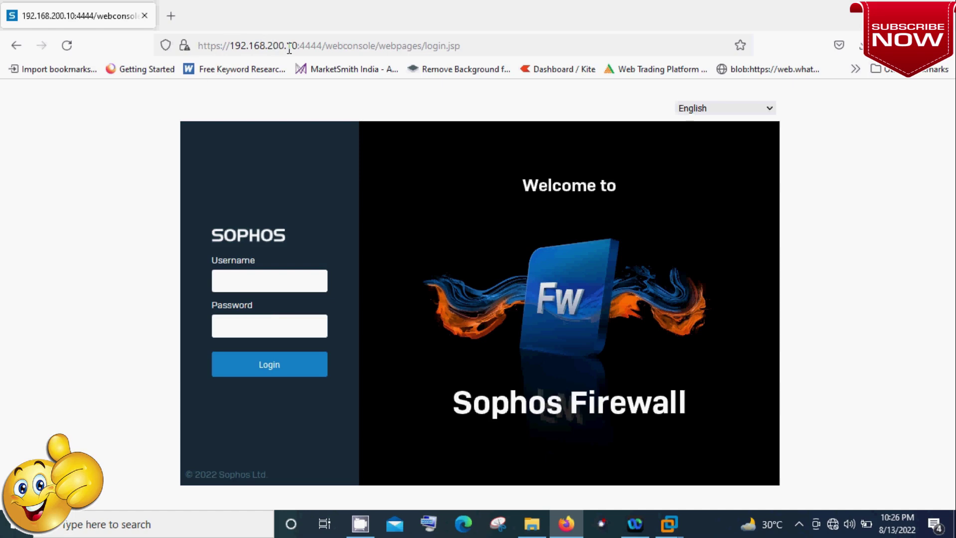
Try to log in to the Sophos Firewall console with the username admin and the account password.
click(300, 154)
click(259, 279)
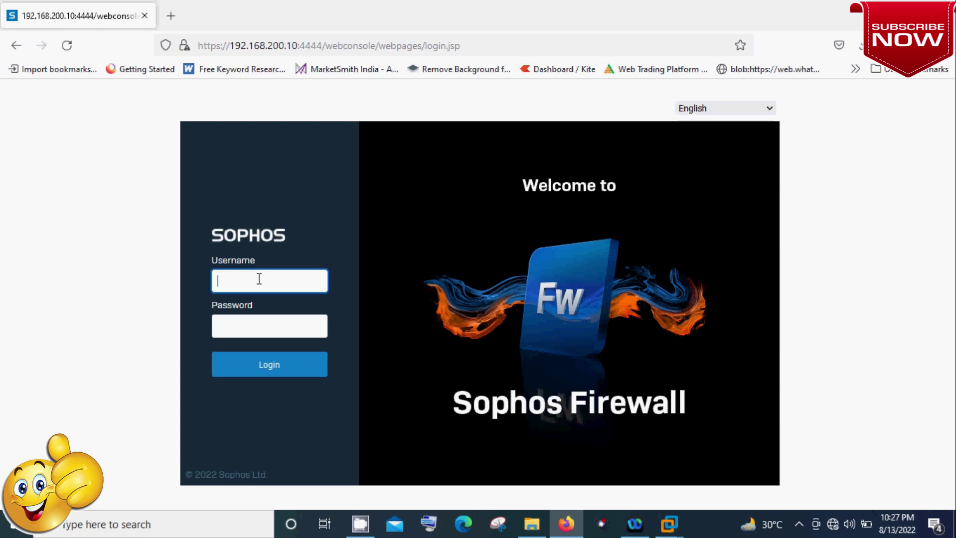
click(259, 279)
text(admin)
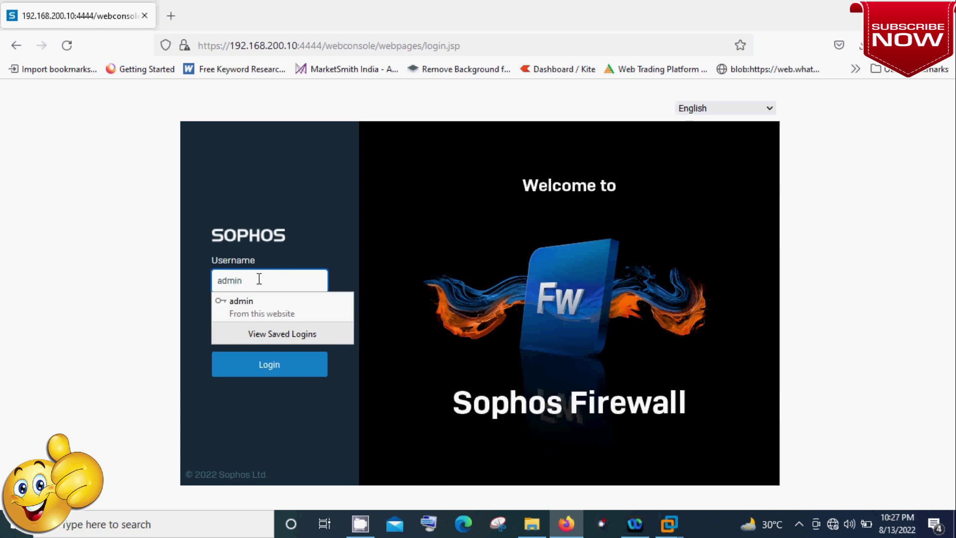
key(Tab)
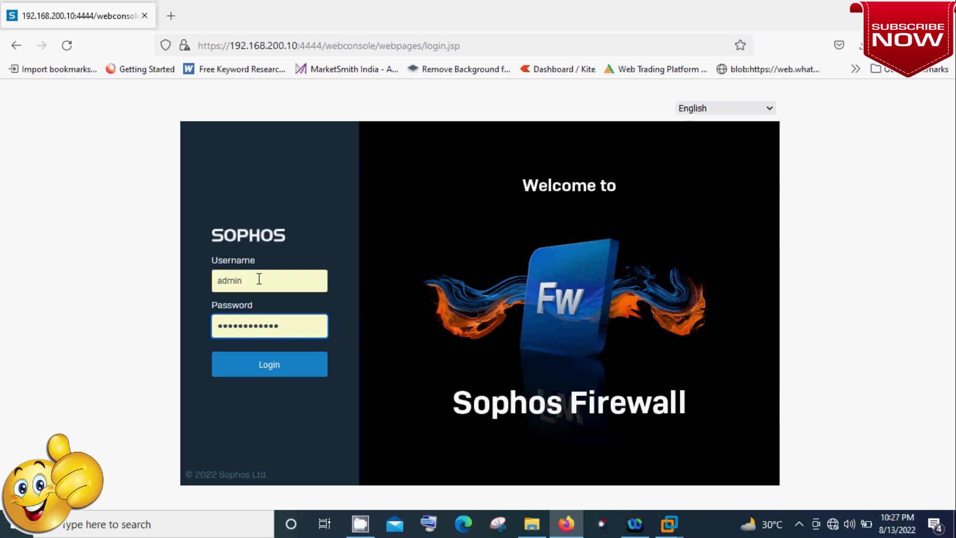
text(••••••)
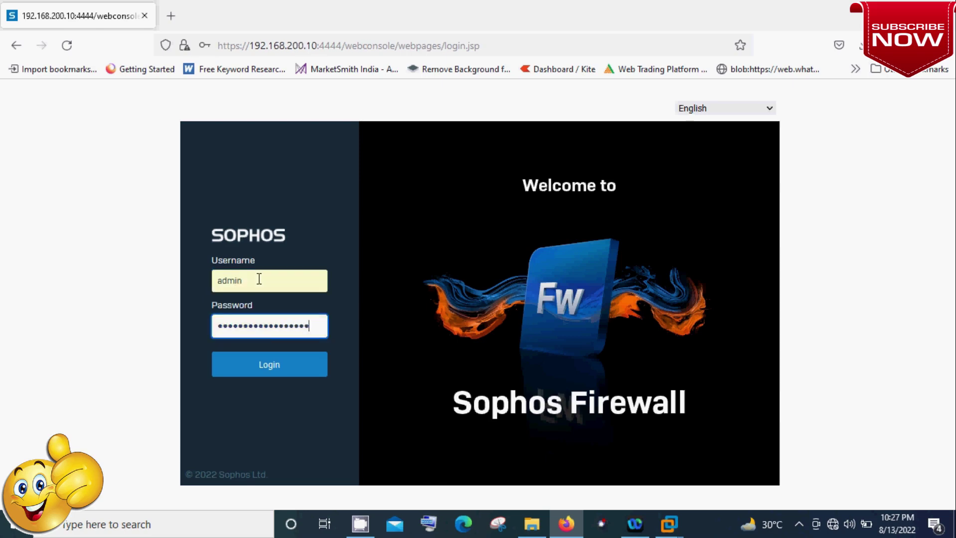
text(•••••)
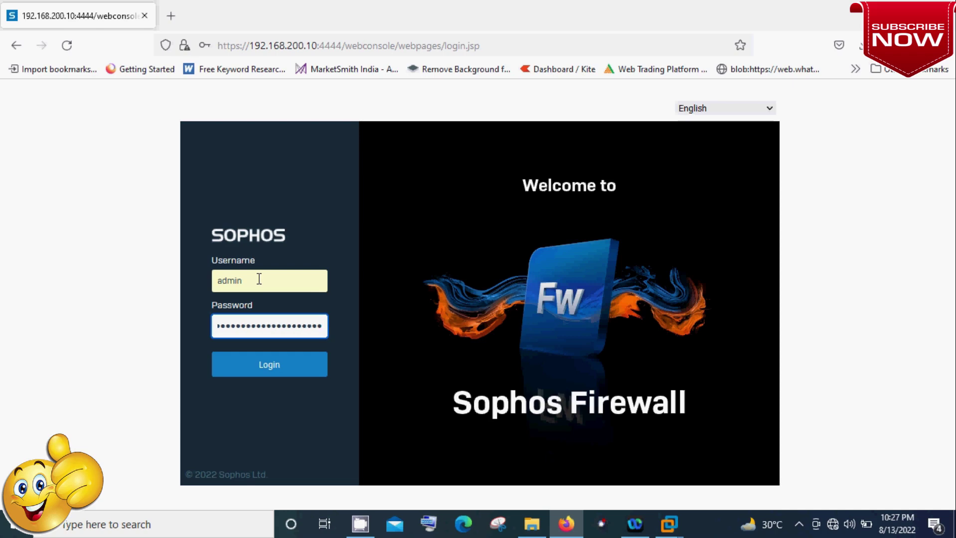
key(Return)
Log in with the saved admin username and password, and skip creating the secure storage master key.
click(257, 280)
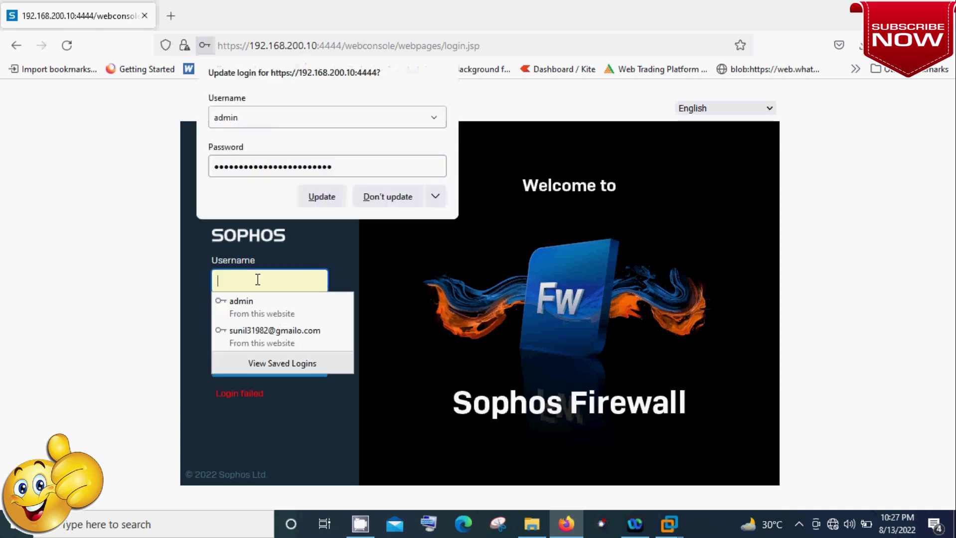
click(251, 310)
click(260, 367)
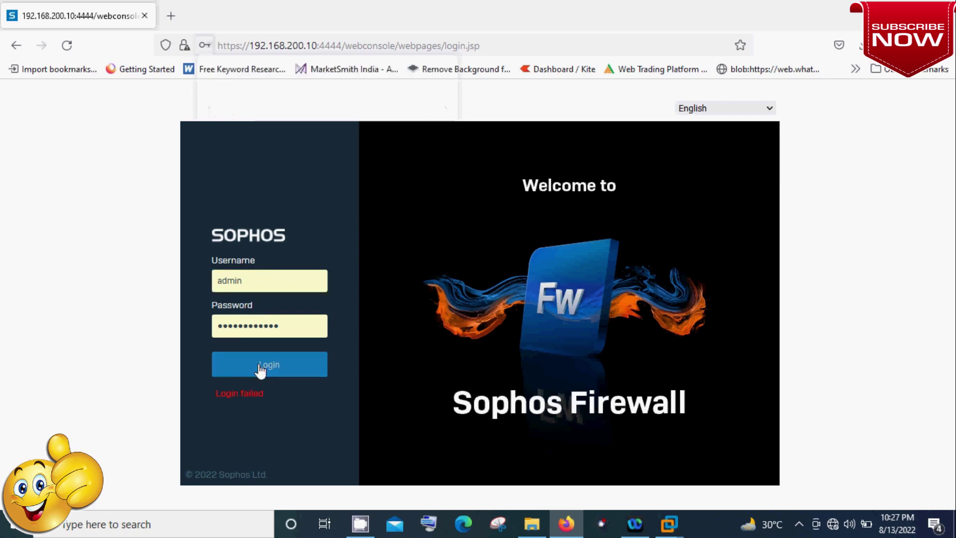
click(260, 369)
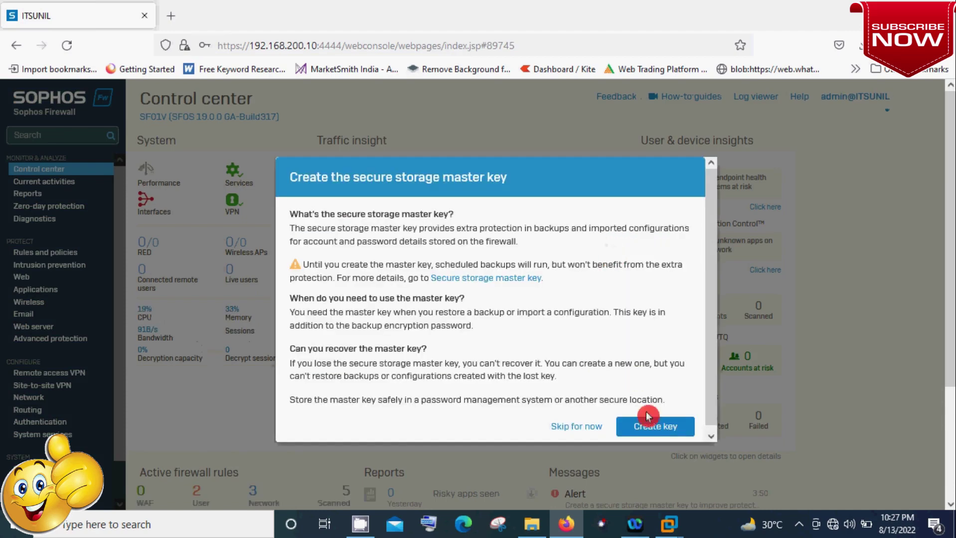
click(577, 427)
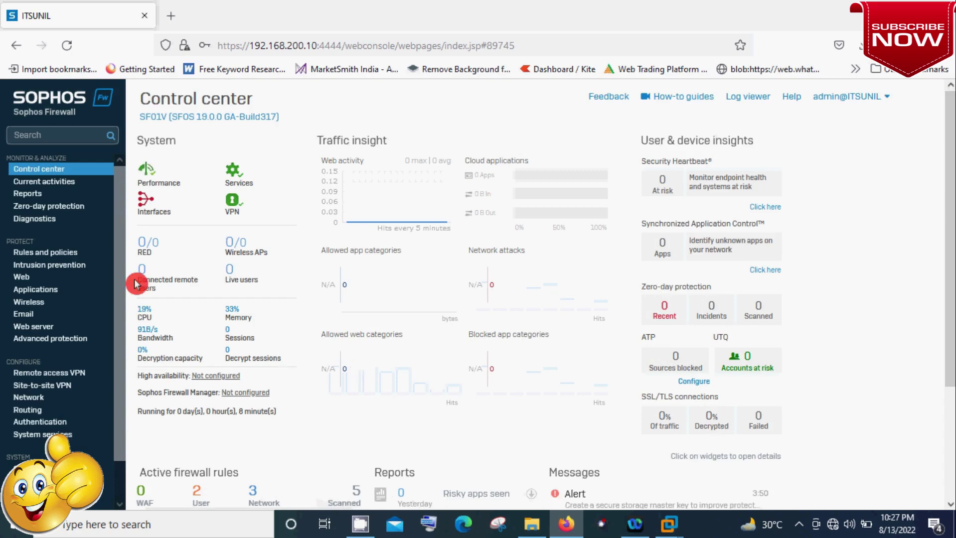
Open Rules and policies and examine the existing IPv4 firewall rules, including the default network policy and Drop all.
click(46, 256)
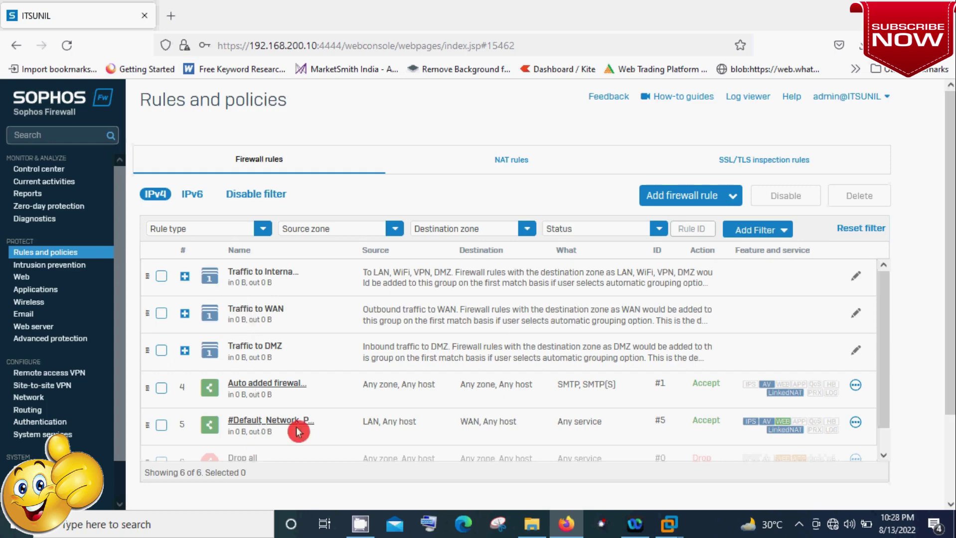
scroll(324, 420, down, 1)
scroll(325, 420, down, 1)
scroll(323, 419, up, 2)
scroll(325, 420, down, 1)
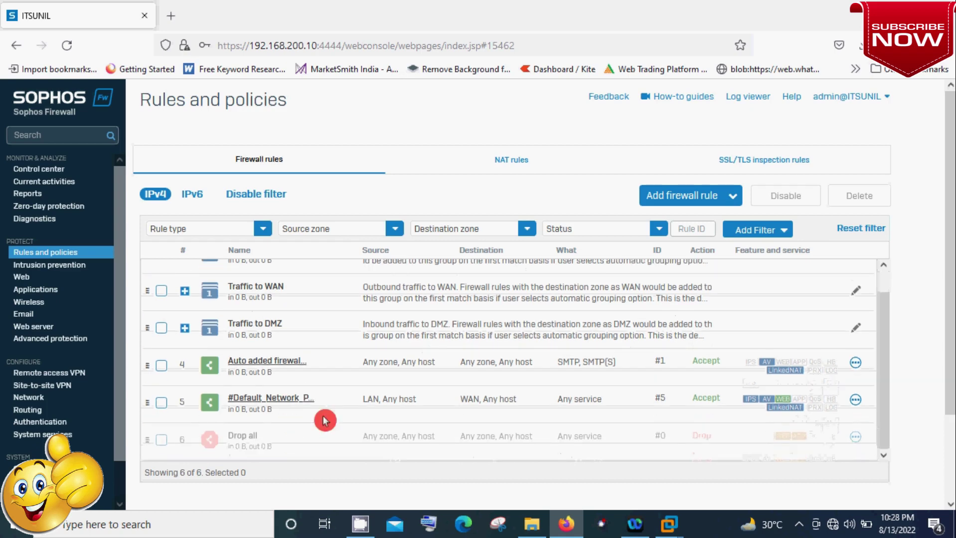
scroll(325, 420, up, 1)
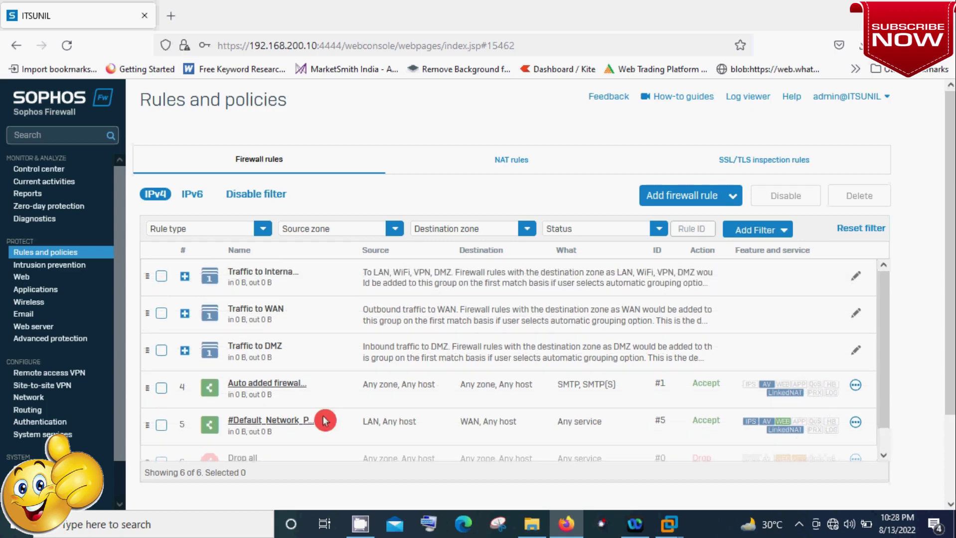
scroll(325, 420, down, 1)
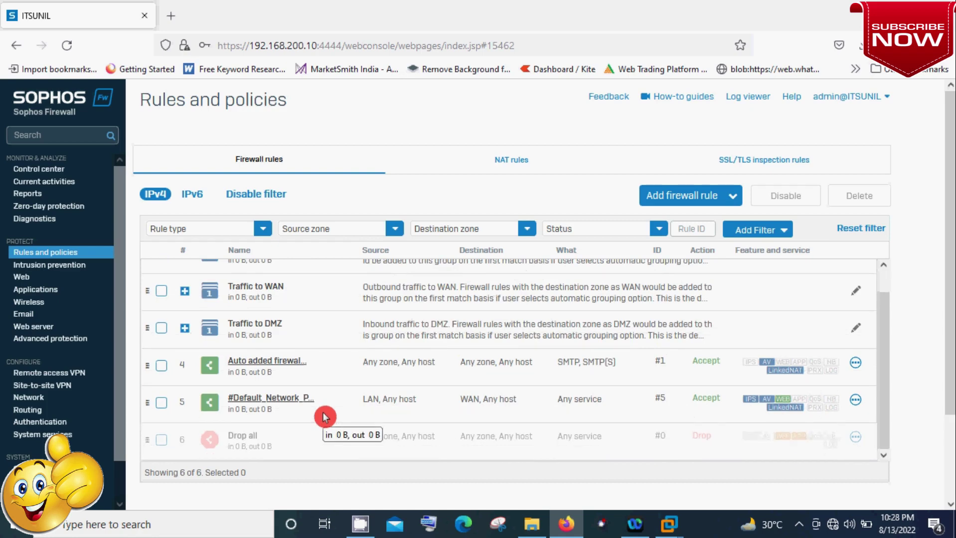
scroll(325, 418, up, 1)
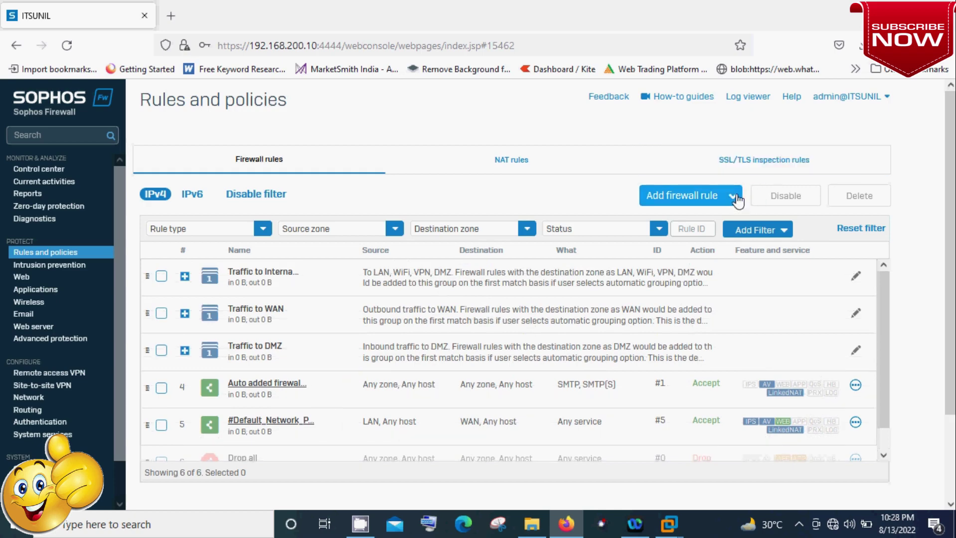
Start a new firewall rule and name it Full Internet Access.
click(437, 107)
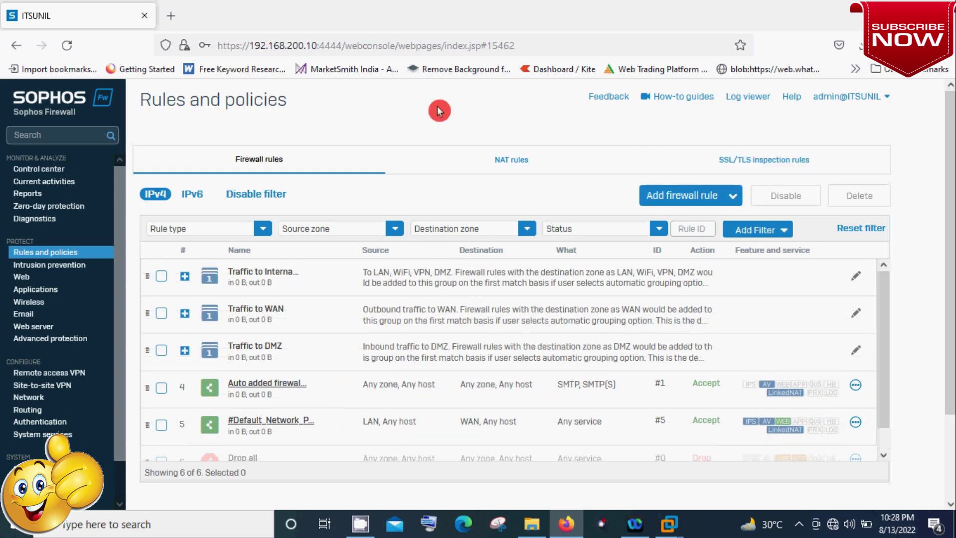
click(732, 200)
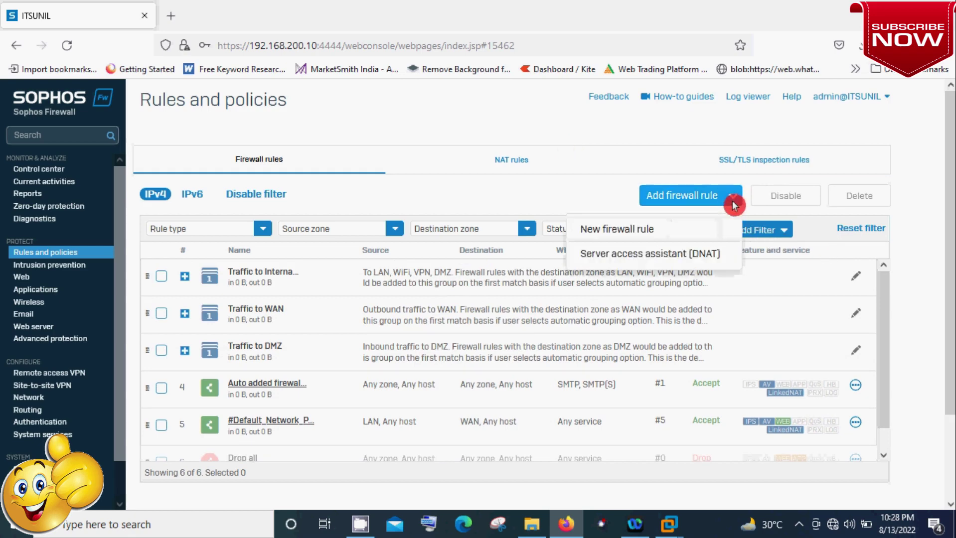
click(630, 231)
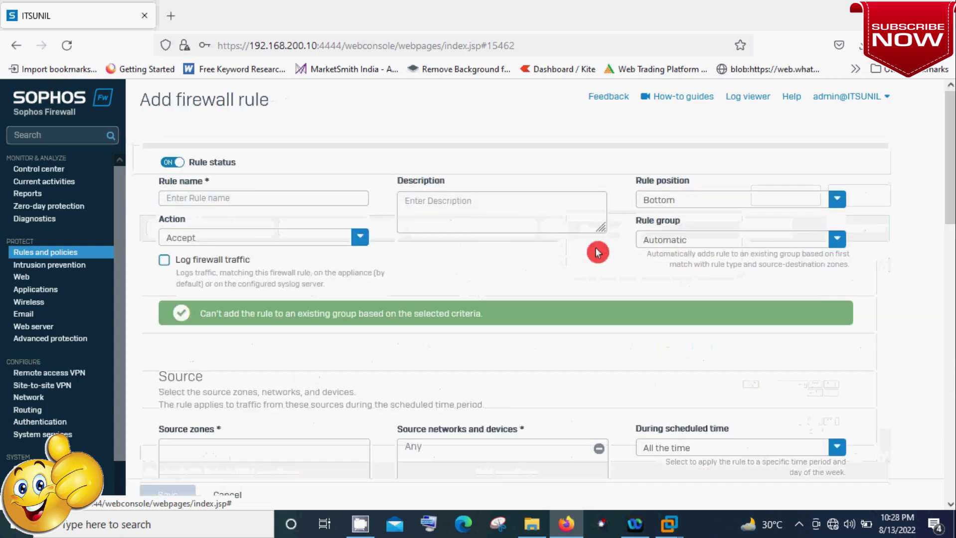
click(233, 198)
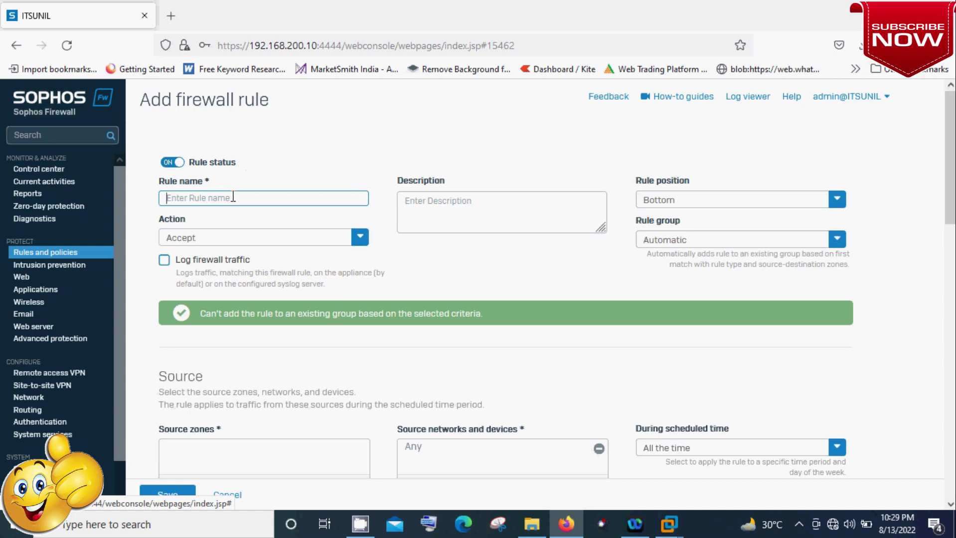
text(Internet Access)
key(Left)
key(Left)
key(Left)
key(Left)
key(Left)
key(Left)
key(Left)
key(Left)
key(Left)
key(Left)
key(Left)
key(Left)
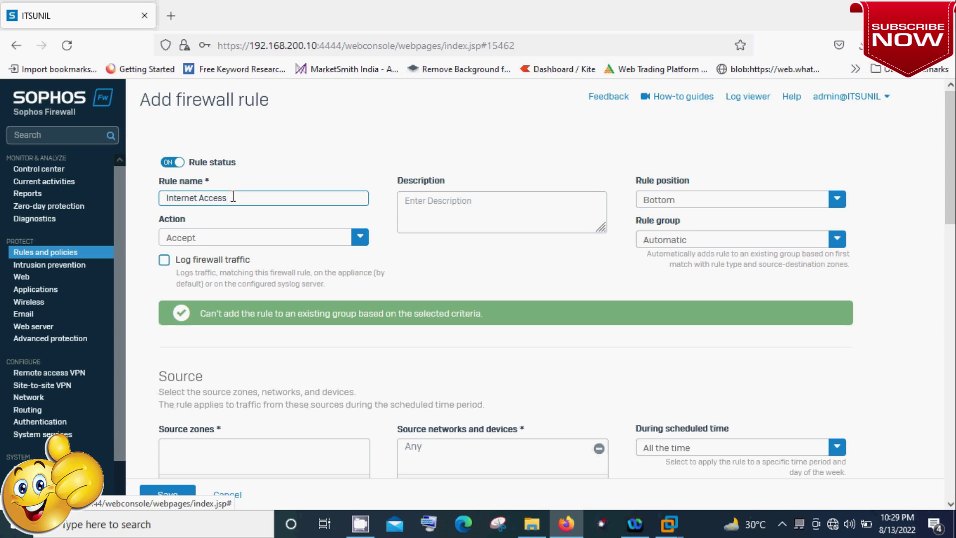
text(Full i)
key(Delete)
key(BackSpace)
text(I)
Set the rule position to Top and the rule group to None.
click(688, 204)
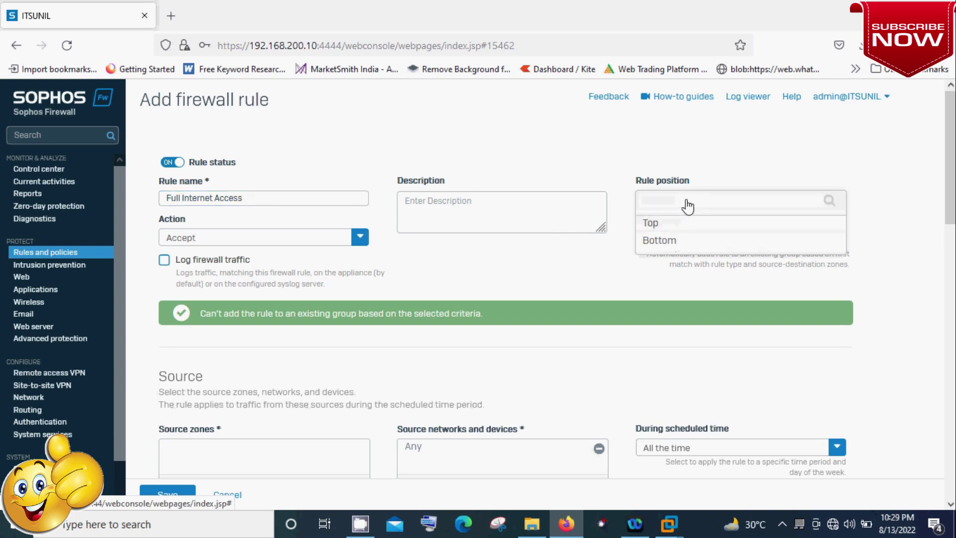
click(659, 228)
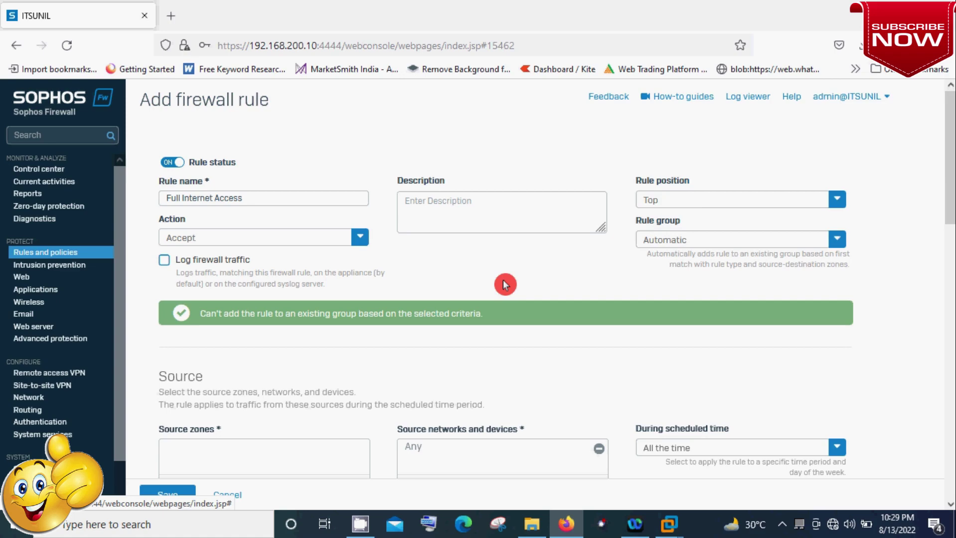
click(698, 246)
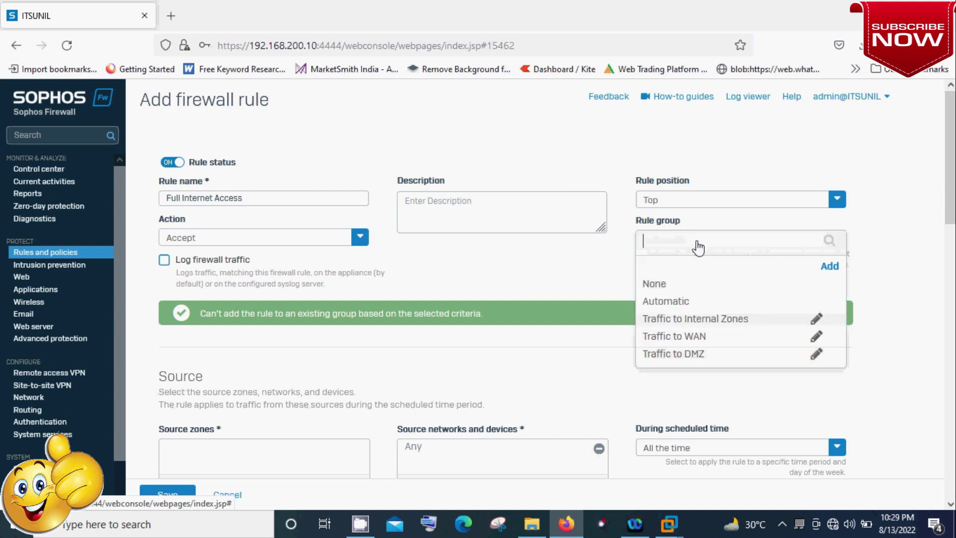
click(661, 283)
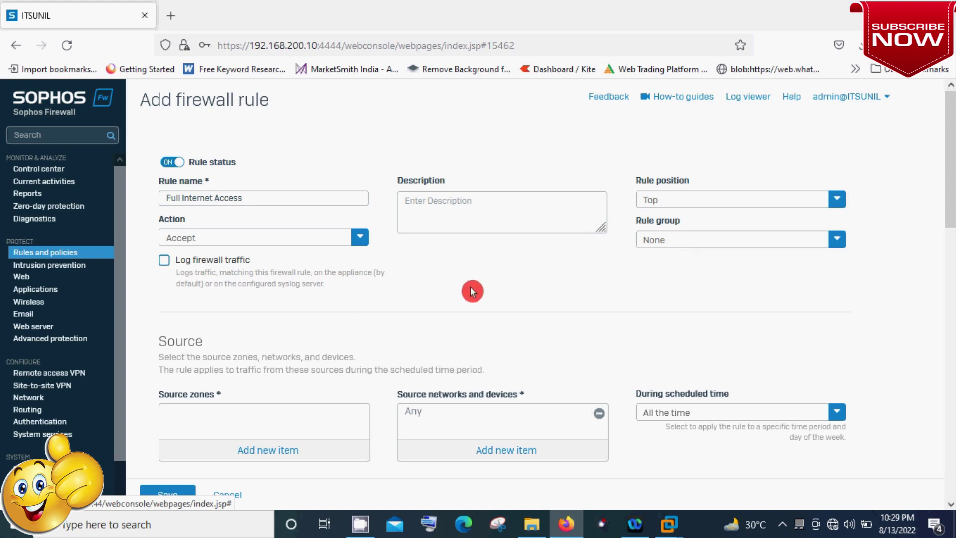
Enable Log firewall traffic for the rule, with Accept as its action.
click(216, 245)
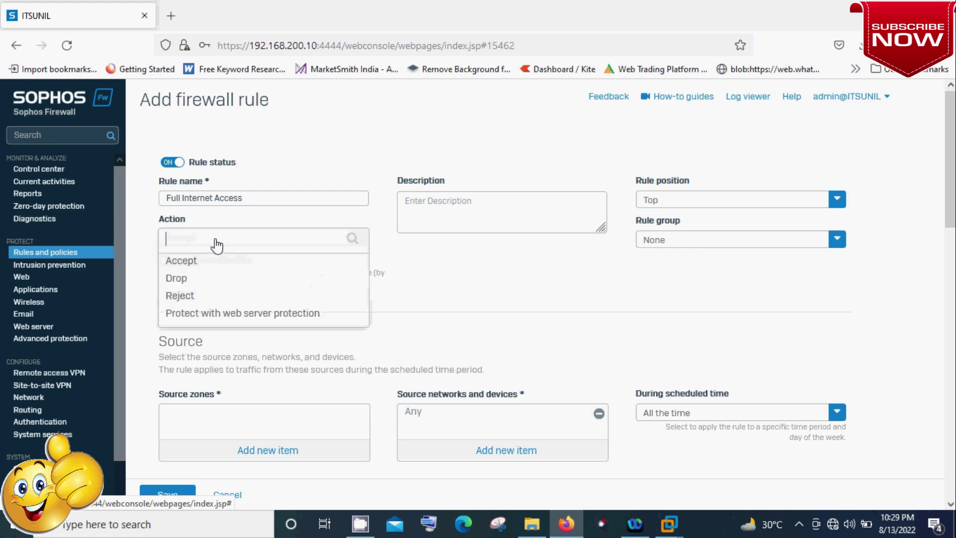
click(431, 276)
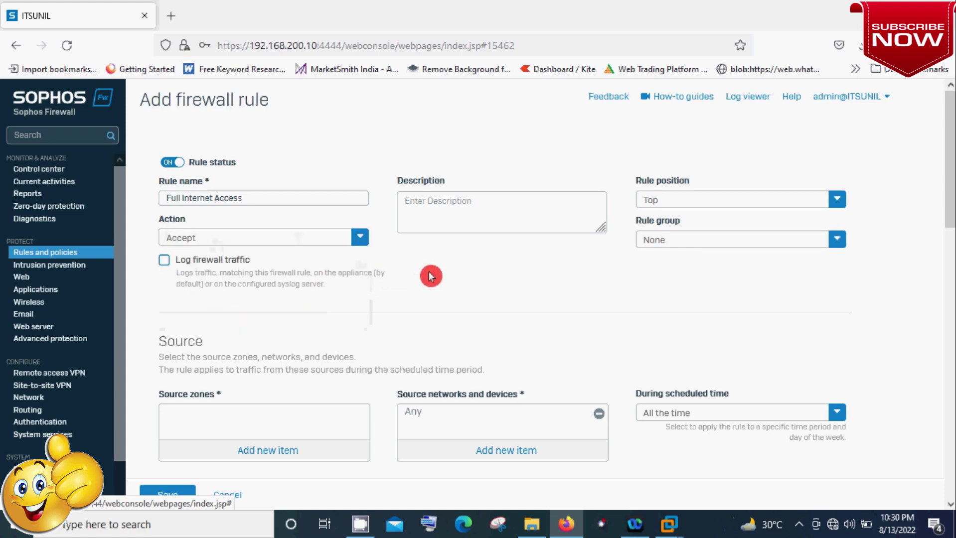
click(164, 261)
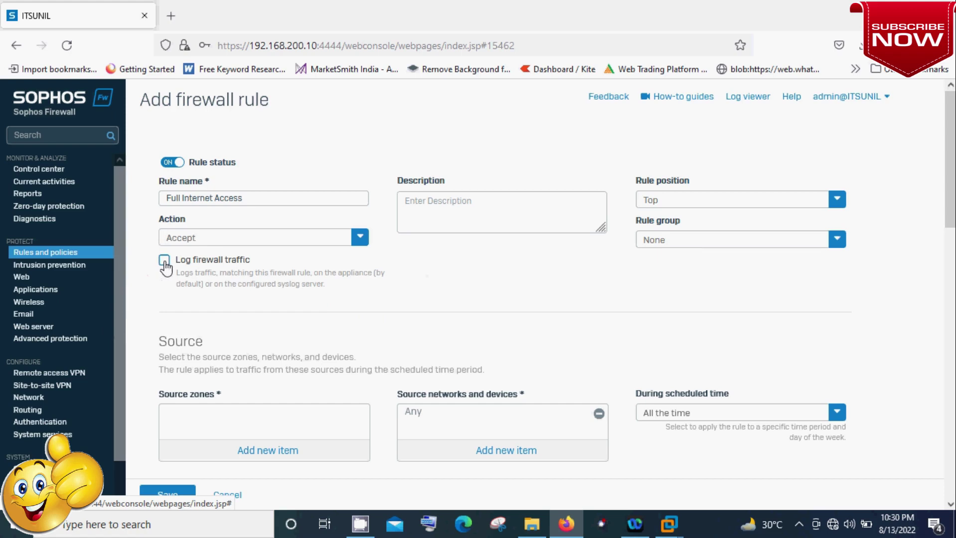
click(462, 287)
Add LAN as the rule's source zone.
scroll(463, 284, down, 4)
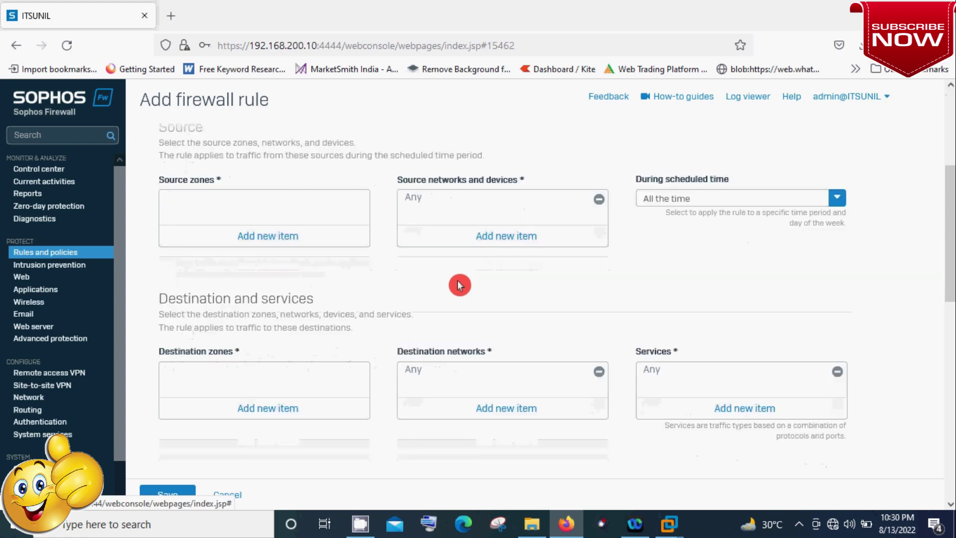
scroll(459, 285, up, 2)
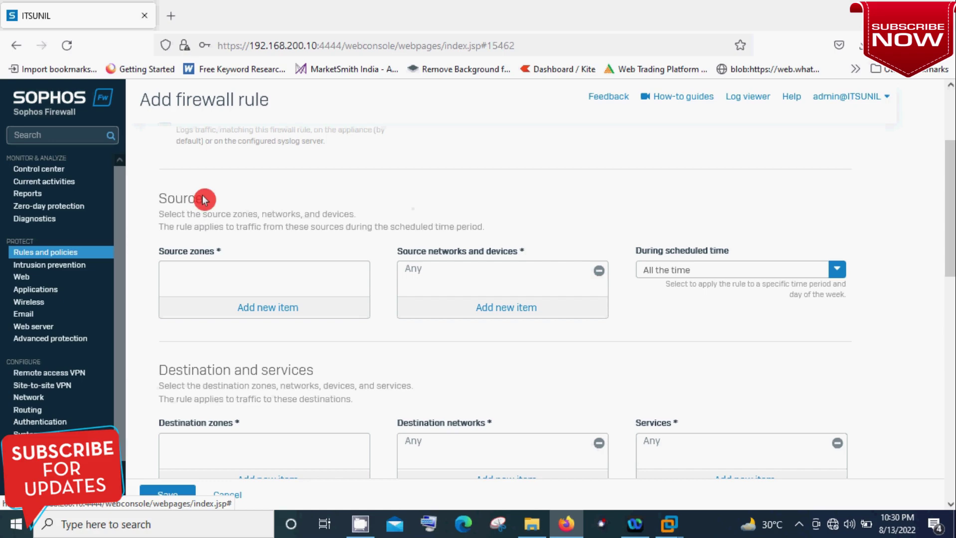
click(248, 311)
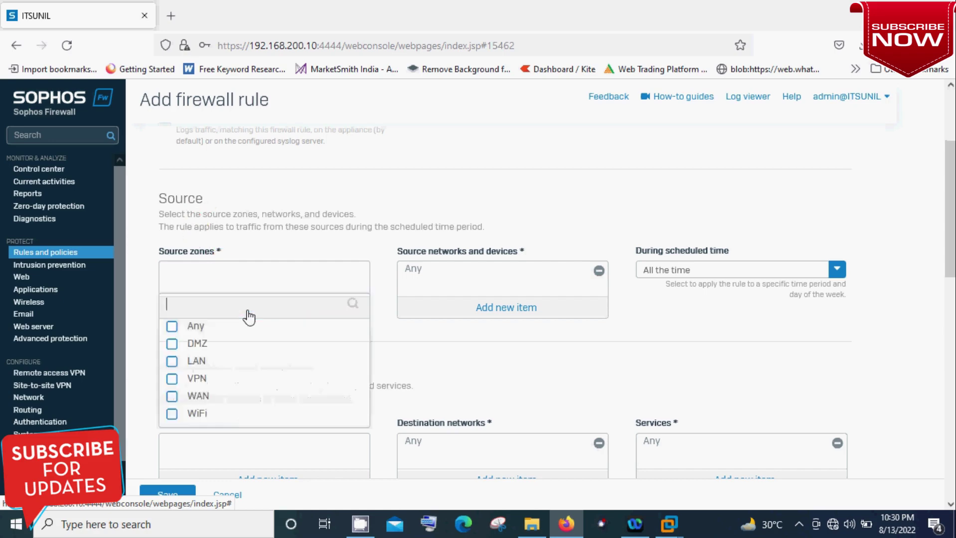
click(171, 362)
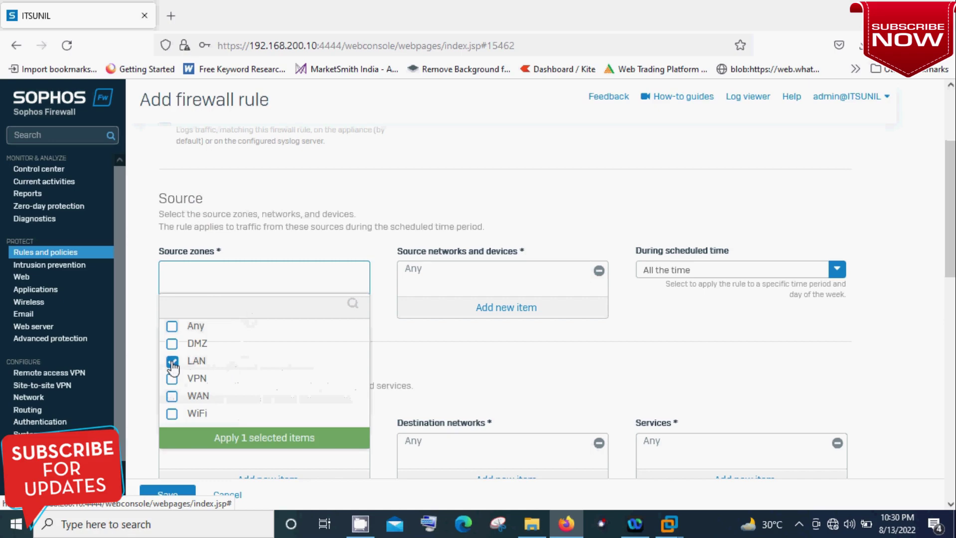
click(260, 441)
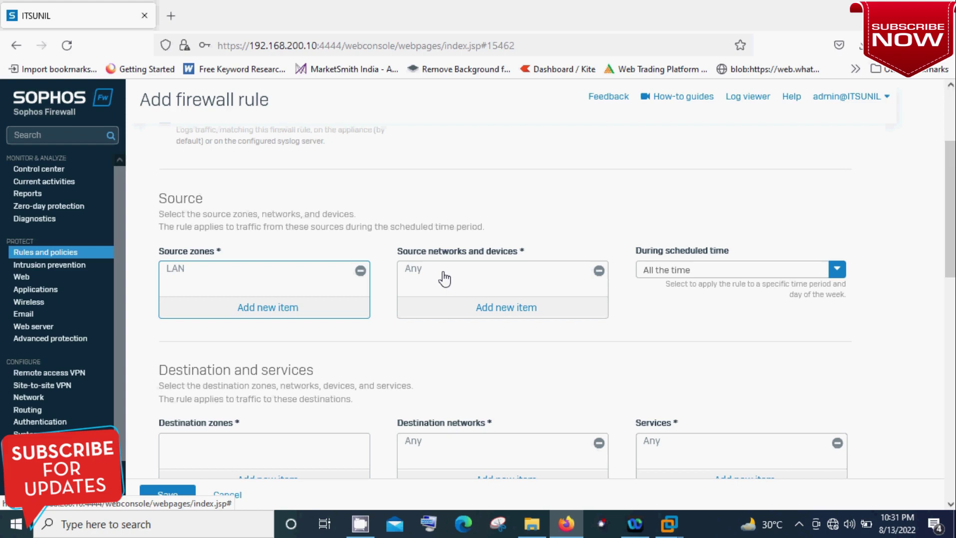
Deselect Any in the source networks and start a new IP host there named 192.168.200.6 (XYZ).
click(505, 309)
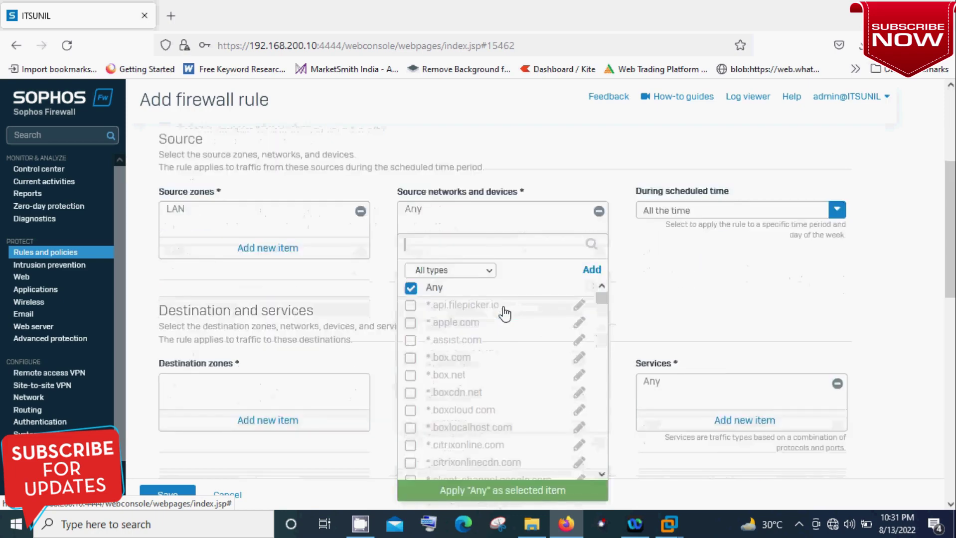
click(410, 248)
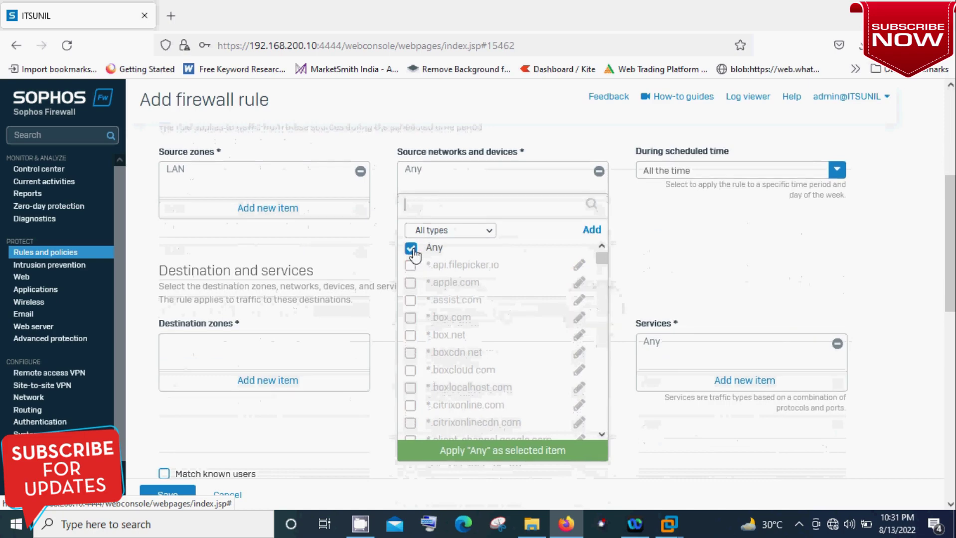
click(589, 233)
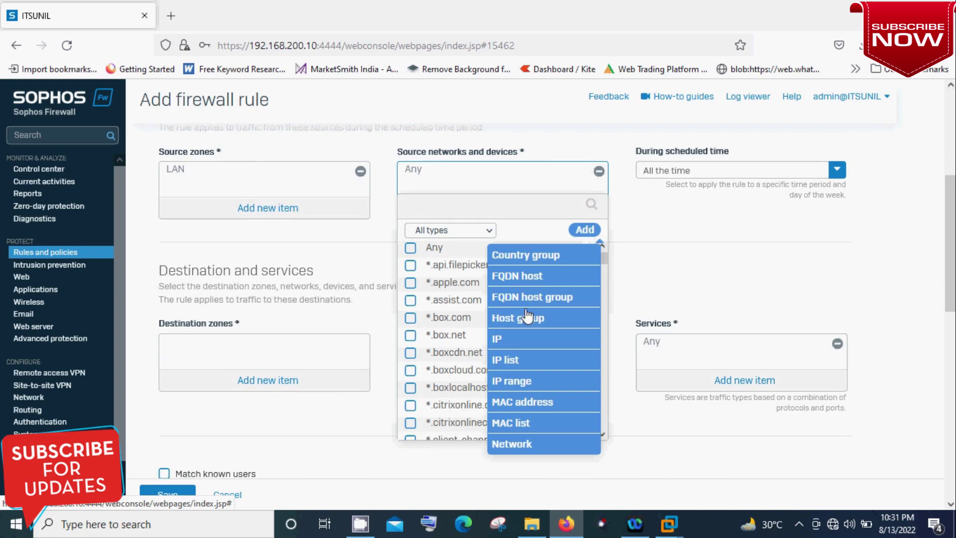
click(498, 344)
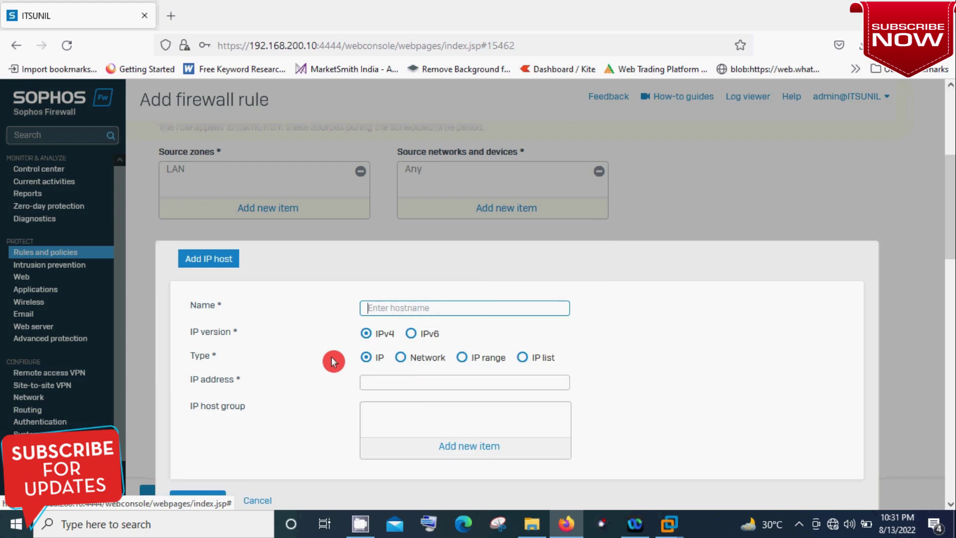
text(192.16)
text(8)
text(.200)
text(.)
text(6)
text( ()
text(XY)
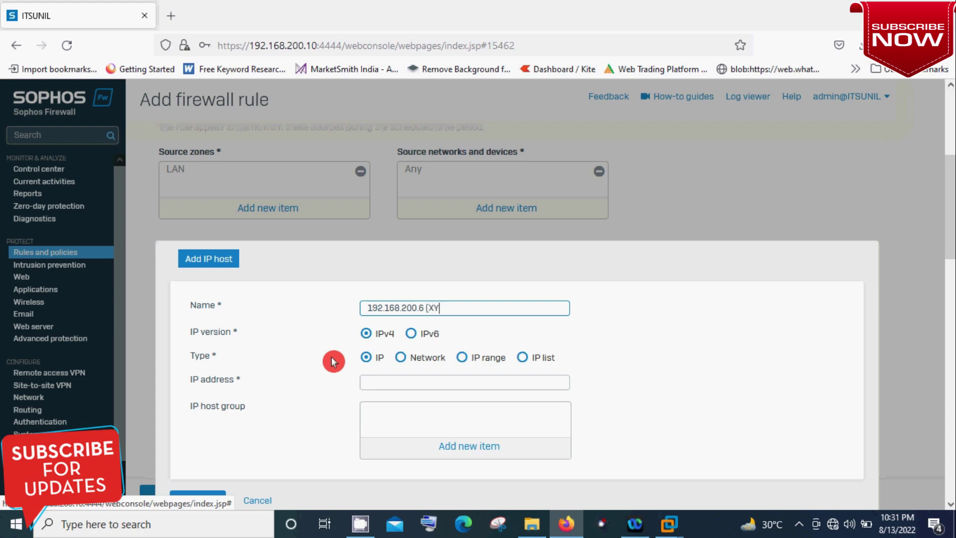
text(Z))
drag(462, 306, 424, 319)
Set the new host's IP address to 192.168.200.6 and save the host as the rule's source.
click(386, 380)
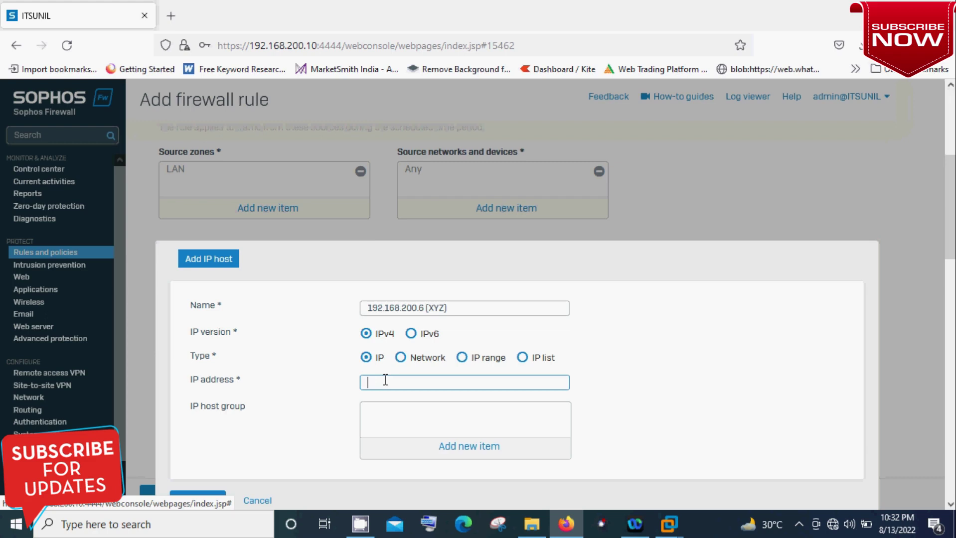
text(192.168.200.6)
click(451, 308)
drag(450, 308, 424, 307)
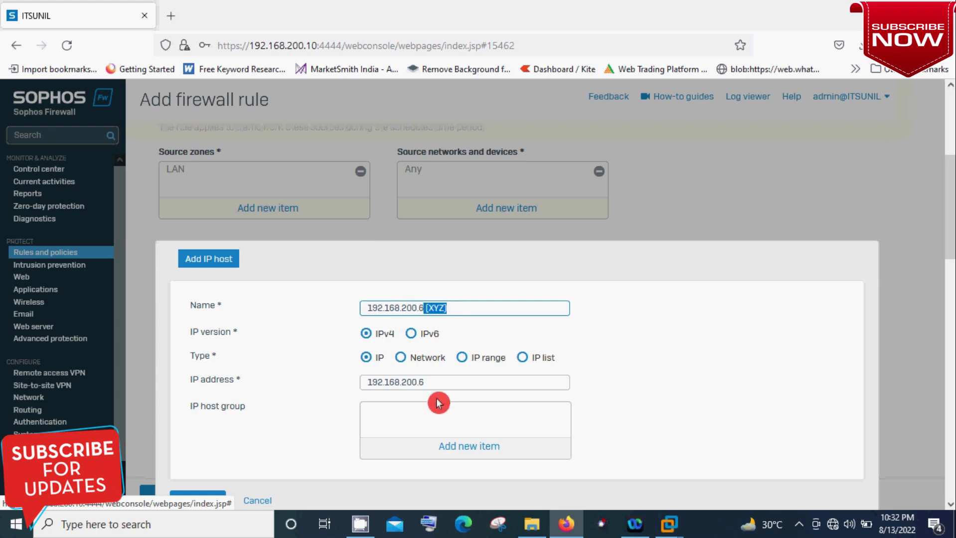
click(437, 383)
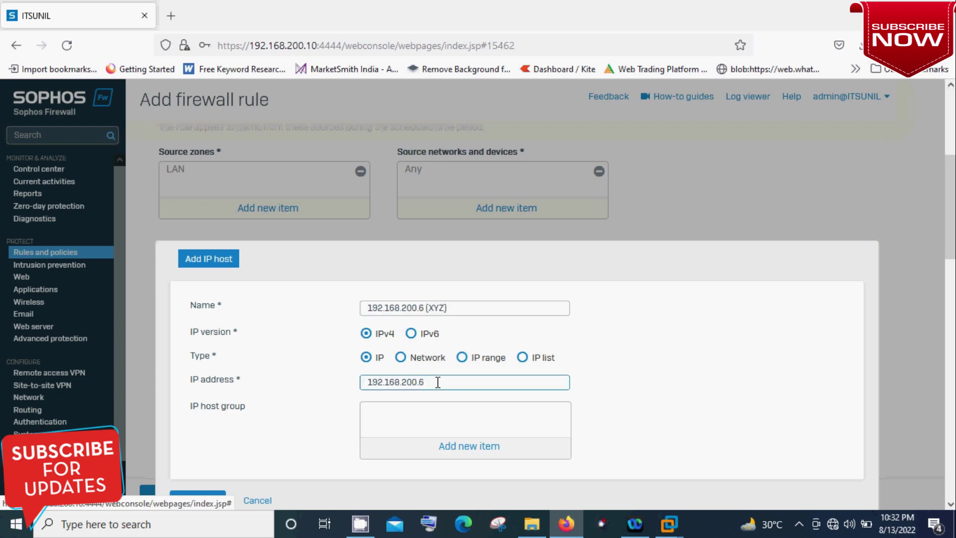
scroll(392, 448, down, 3)
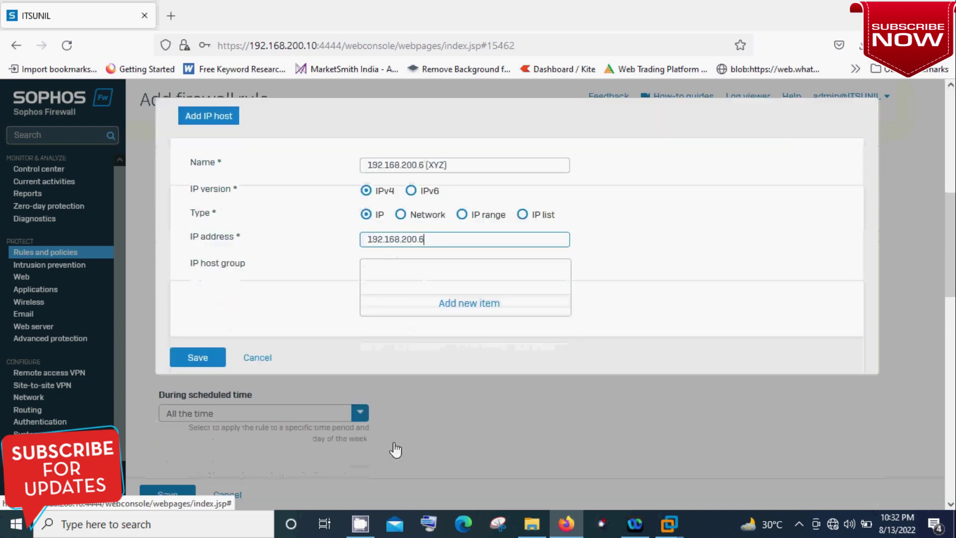
click(198, 359)
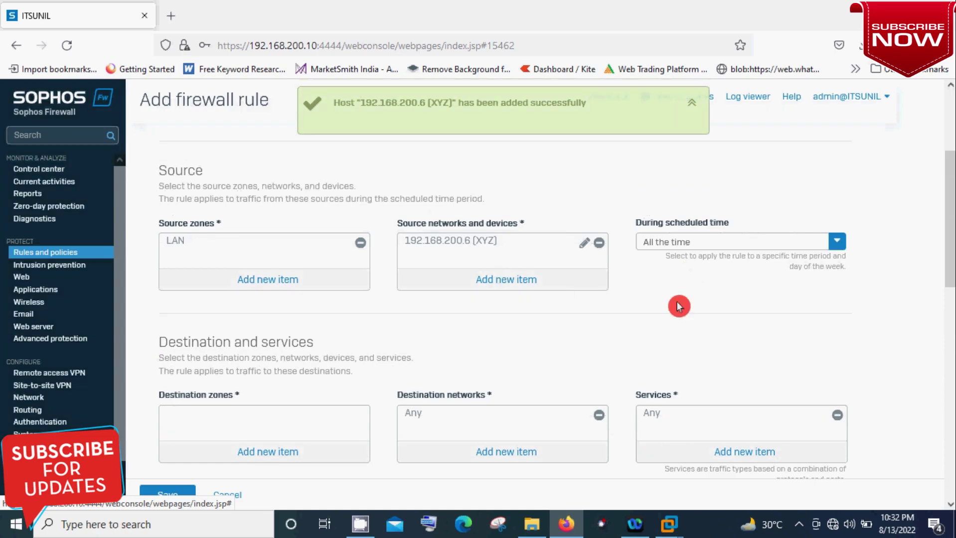
Set the rule's scheduled time to All the time.
click(744, 251)
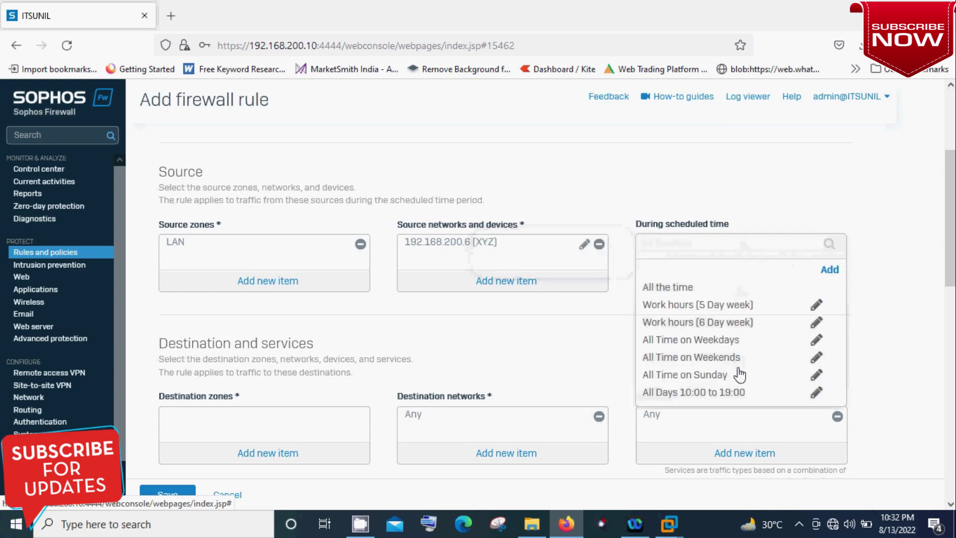
scroll(739, 374, down, 2)
scroll(739, 375, up, 1)
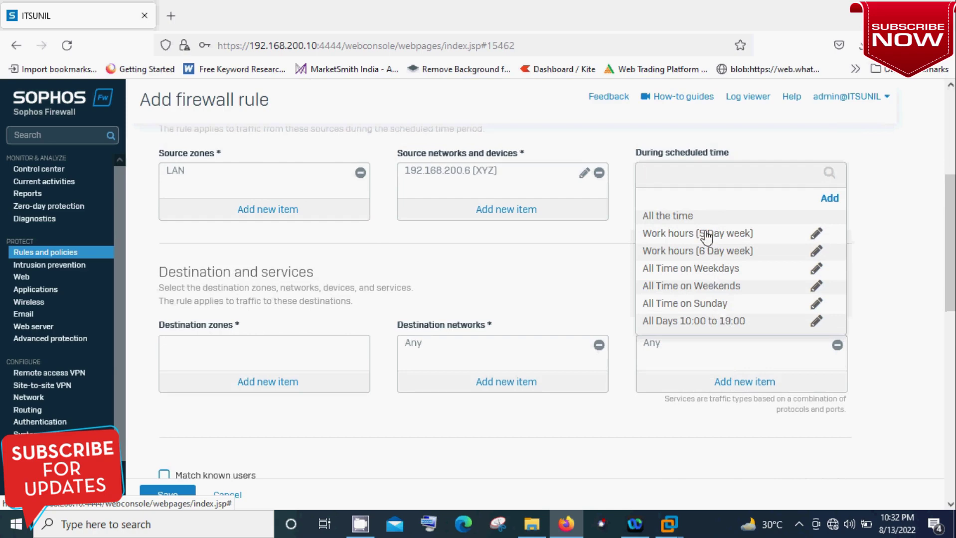
mouse_move(708, 315)
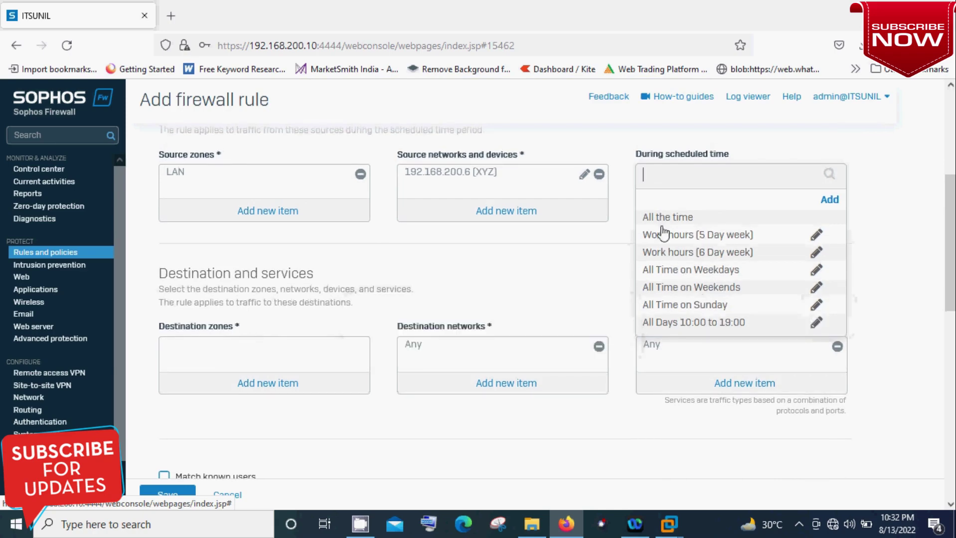
click(678, 218)
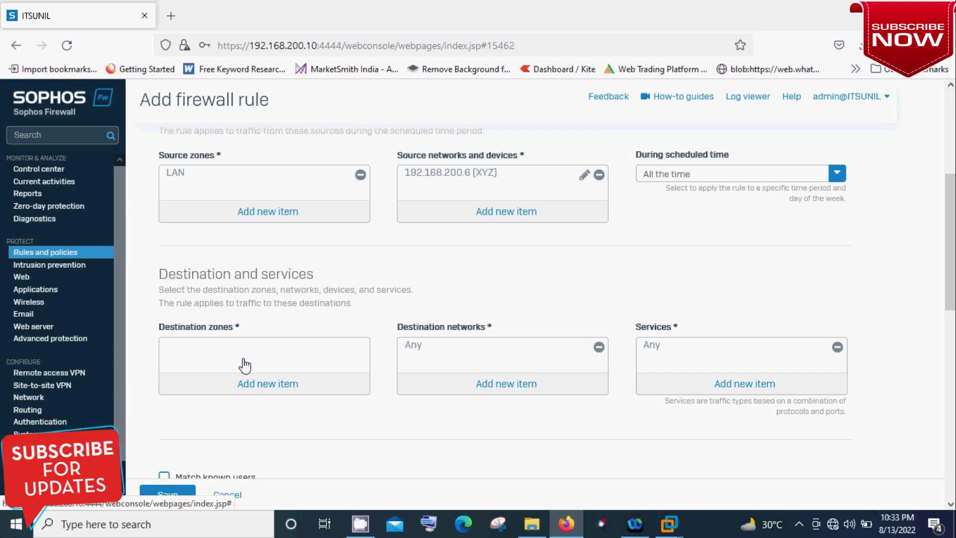
Add WAN as the rule's destination zone.
click(270, 385)
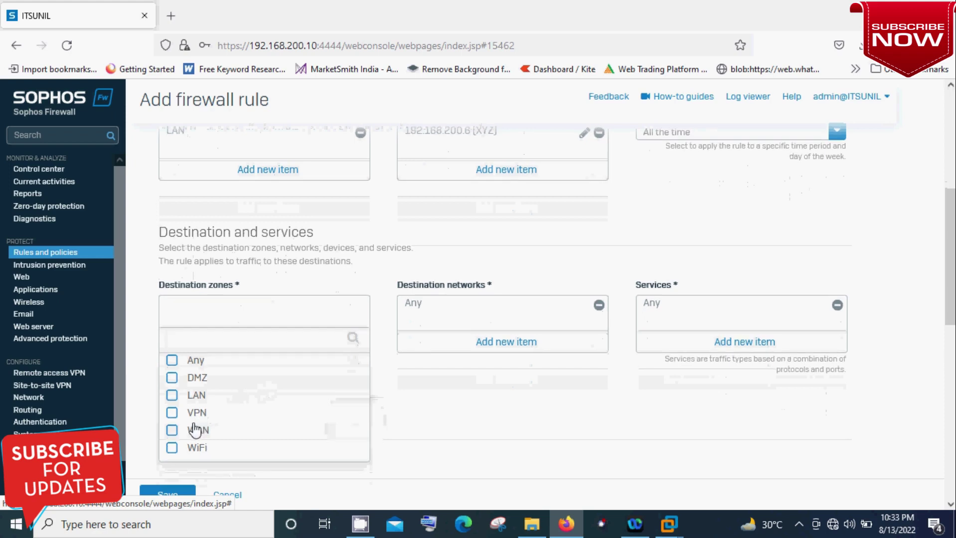
click(171, 432)
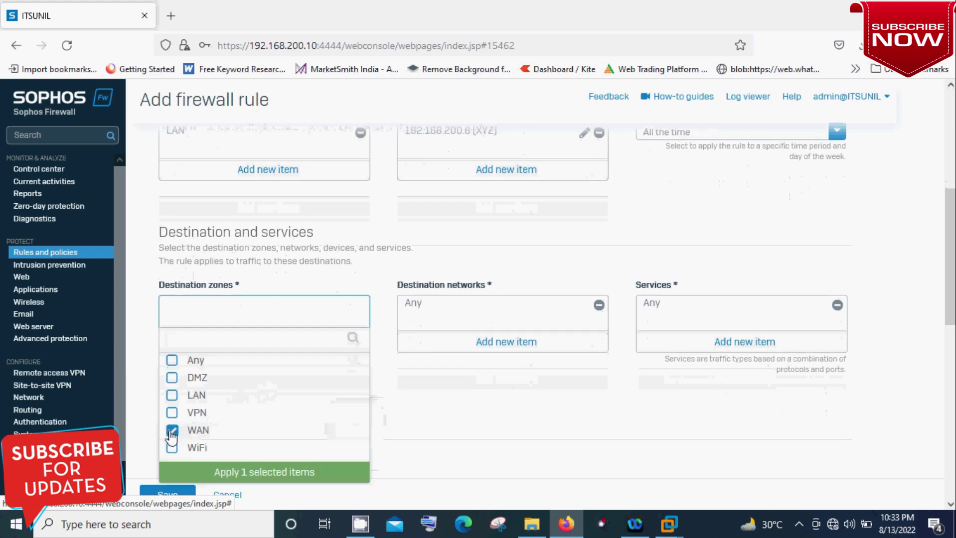
click(225, 476)
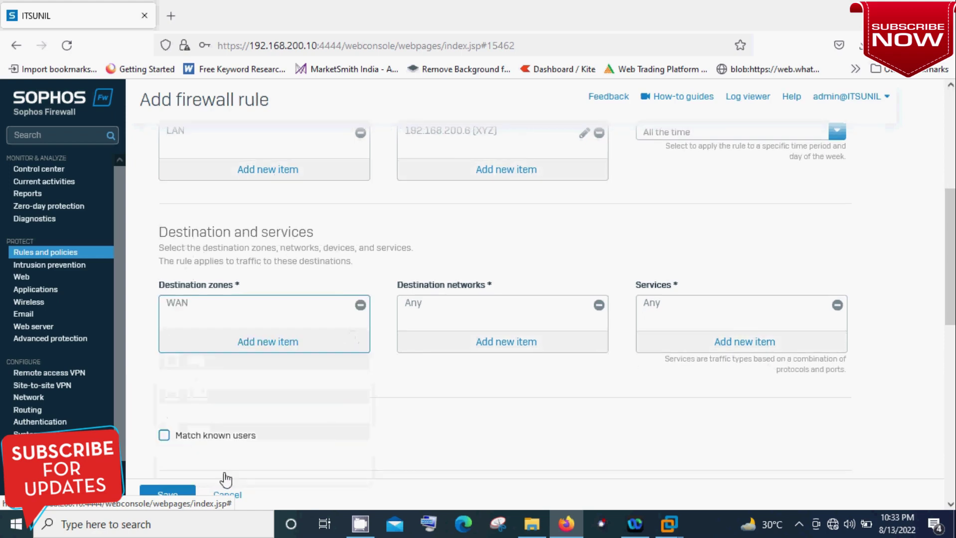
click(320, 438)
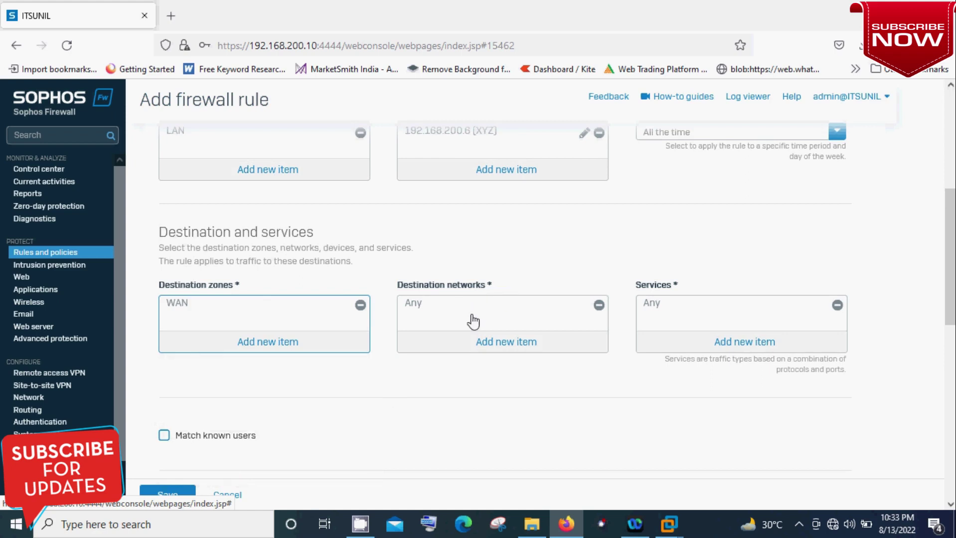
Look through the available destination networks, leaving Any selected.
click(510, 348)
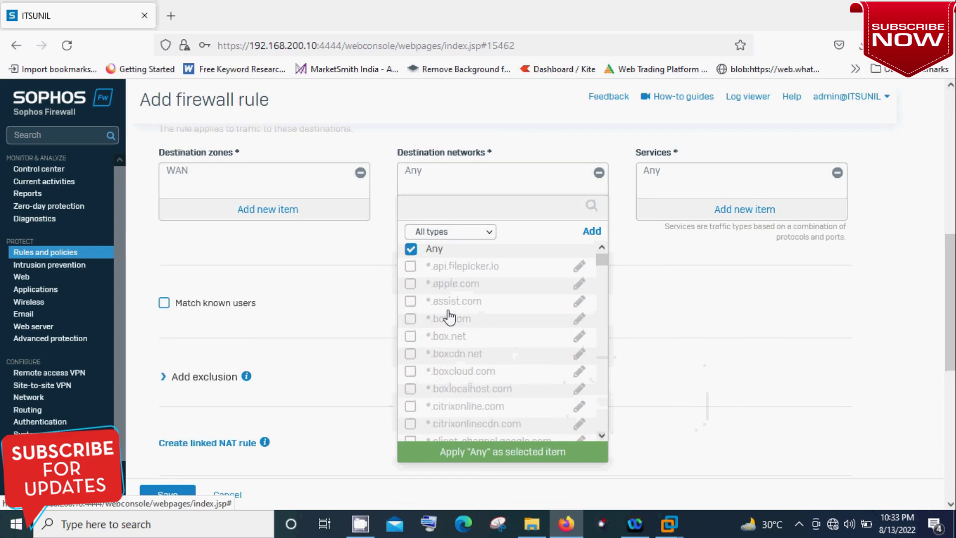
mouse_move(449, 397)
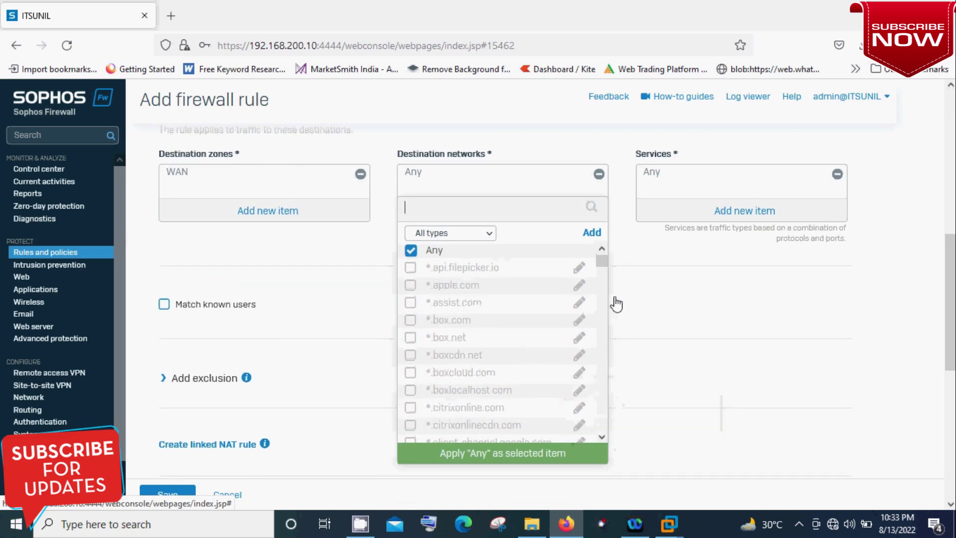
click(666, 329)
scroll(420, 326, up, 3)
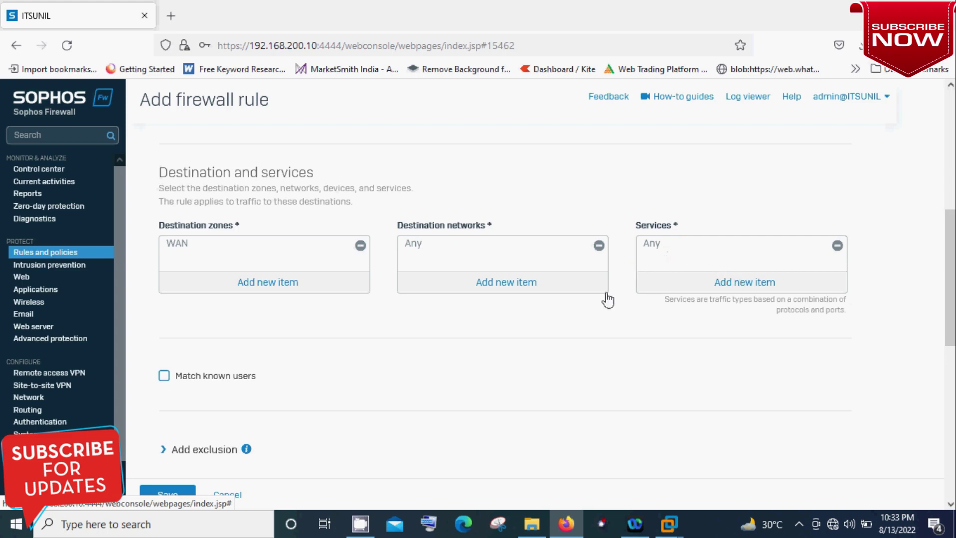
Expand the rule's web filtering settings and review the available web policies, leaving the policy at None.
scroll(572, 358, down, 5)
scroll(571, 364, down, 3)
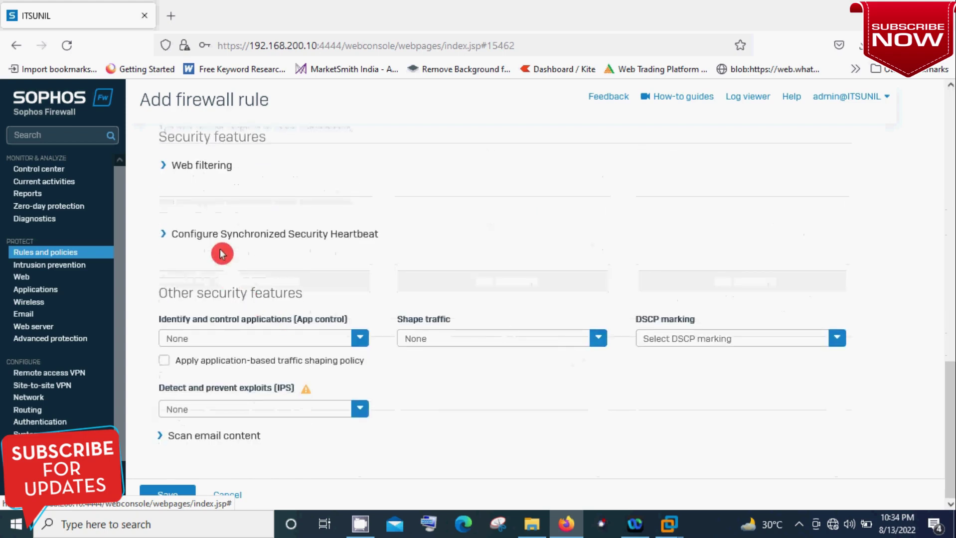
scroll(213, 303, up, 2)
scroll(212, 301, up, 2)
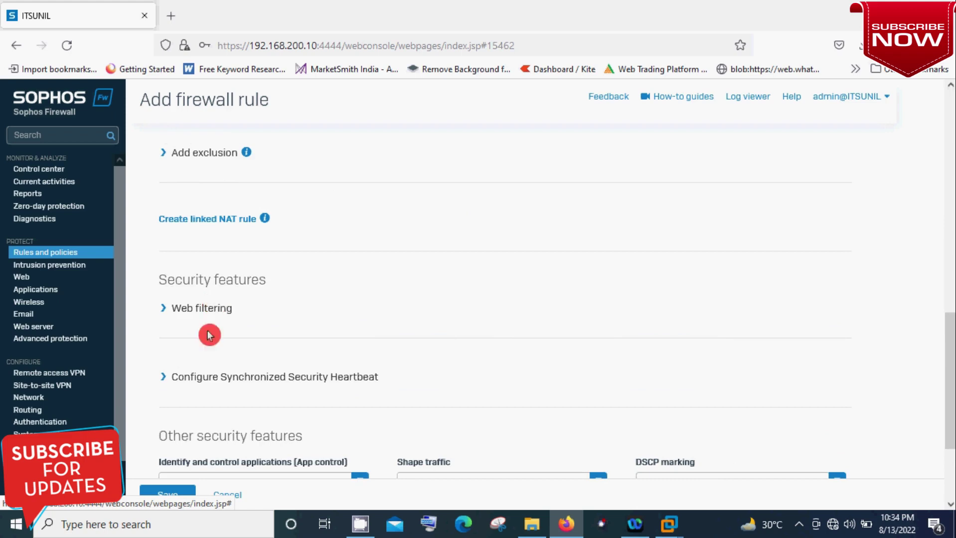
click(168, 310)
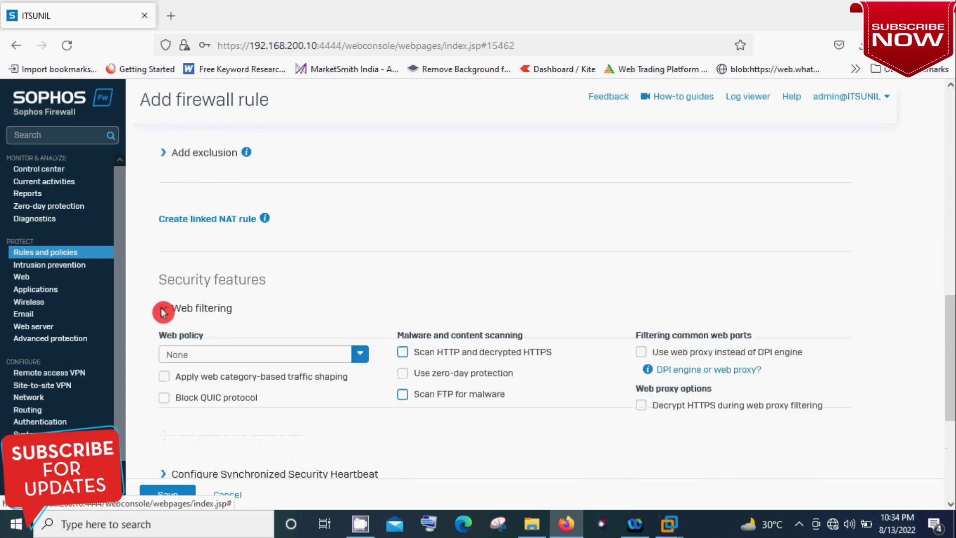
click(332, 356)
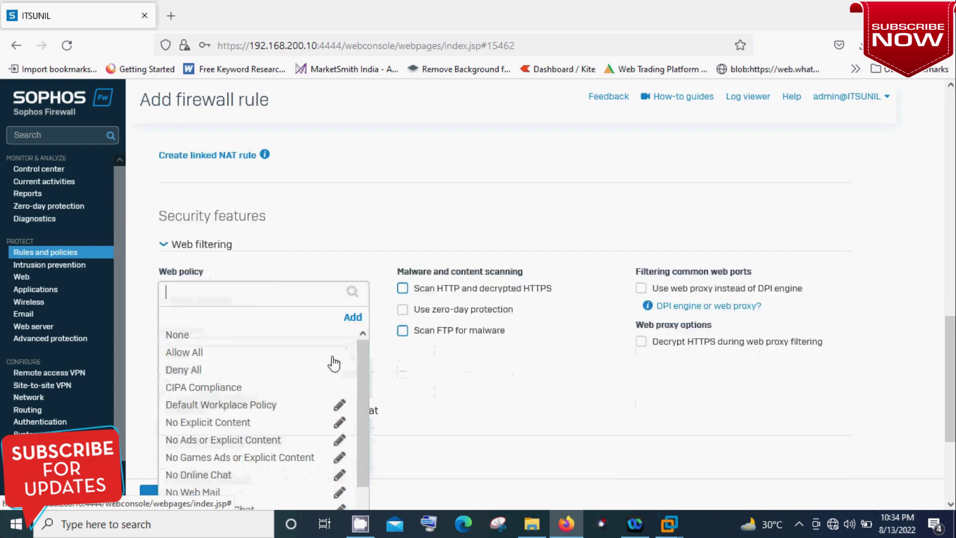
scroll(279, 340, down, 1)
scroll(281, 338, up, 1)
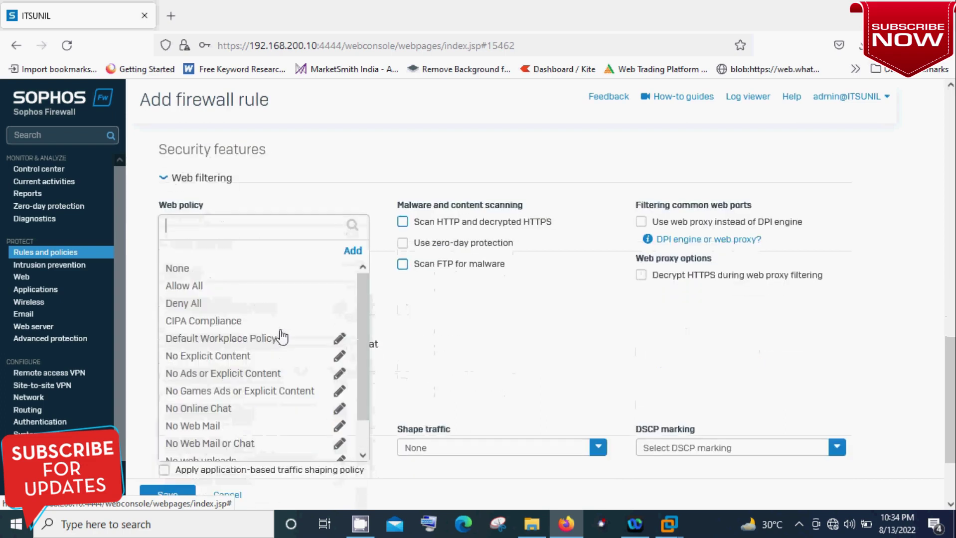
click(438, 323)
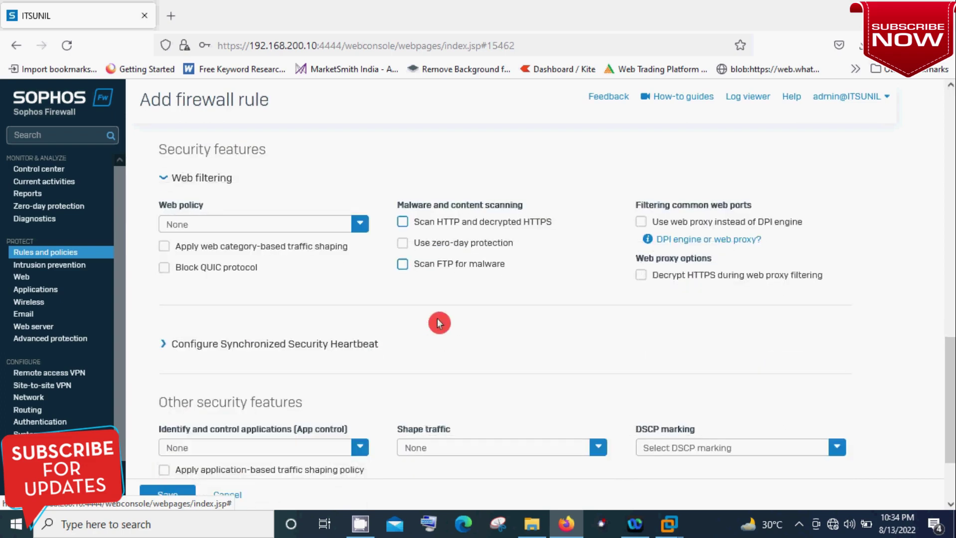
scroll(363, 318, up, 2)
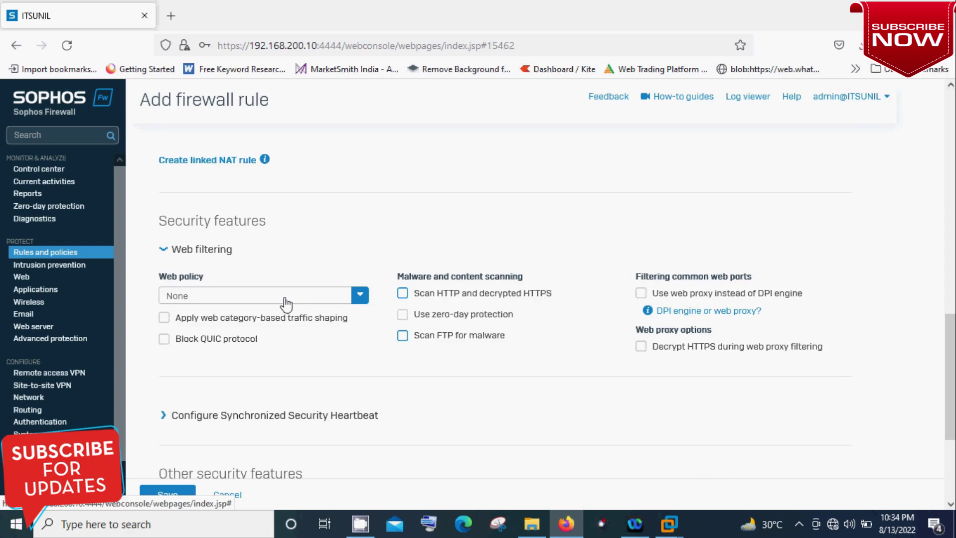
click(338, 347)
Check the rule's remaining security features and overall settings, and save the firewall rule.
scroll(337, 347, down, 3)
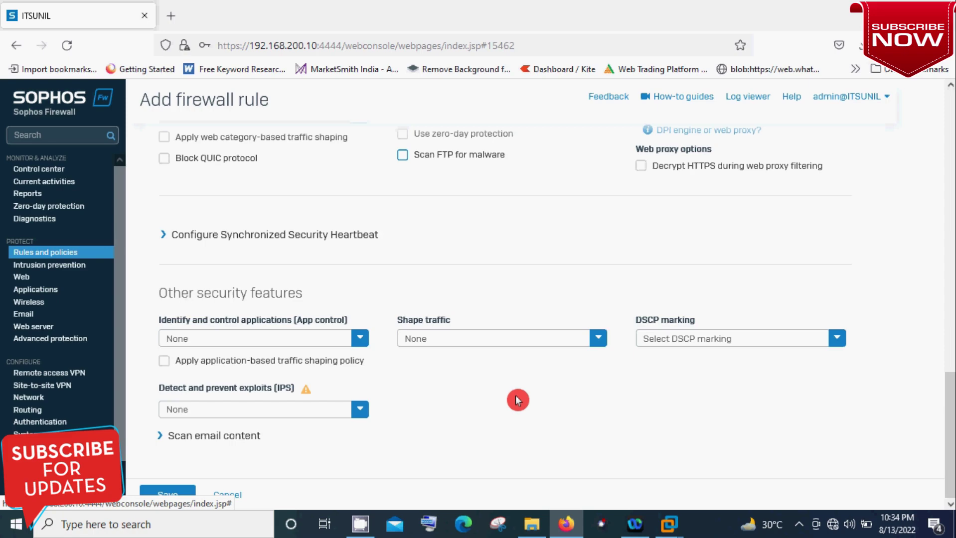
scroll(516, 399, up, 5)
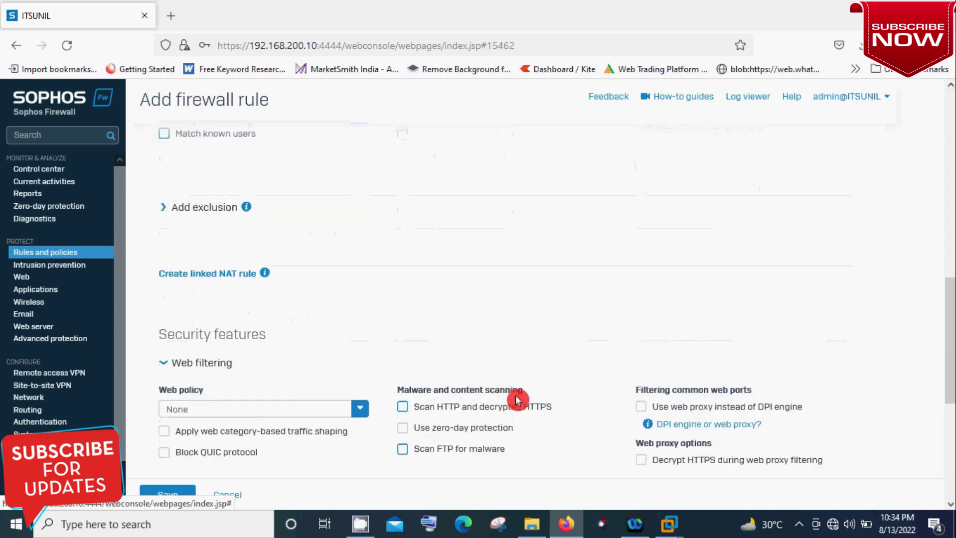
scroll(516, 399, up, 6)
scroll(518, 401, down, 4)
scroll(517, 402, down, 6)
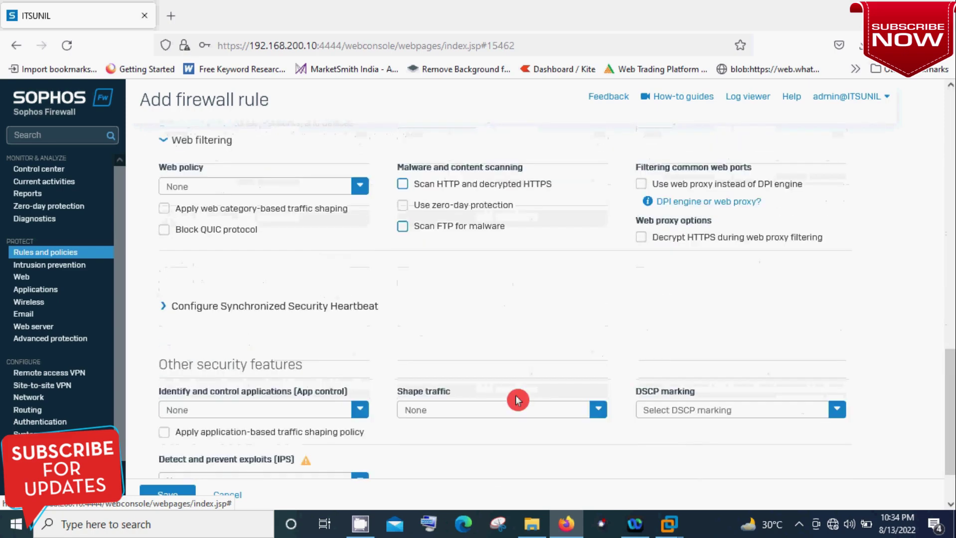
scroll(517, 400, up, 5)
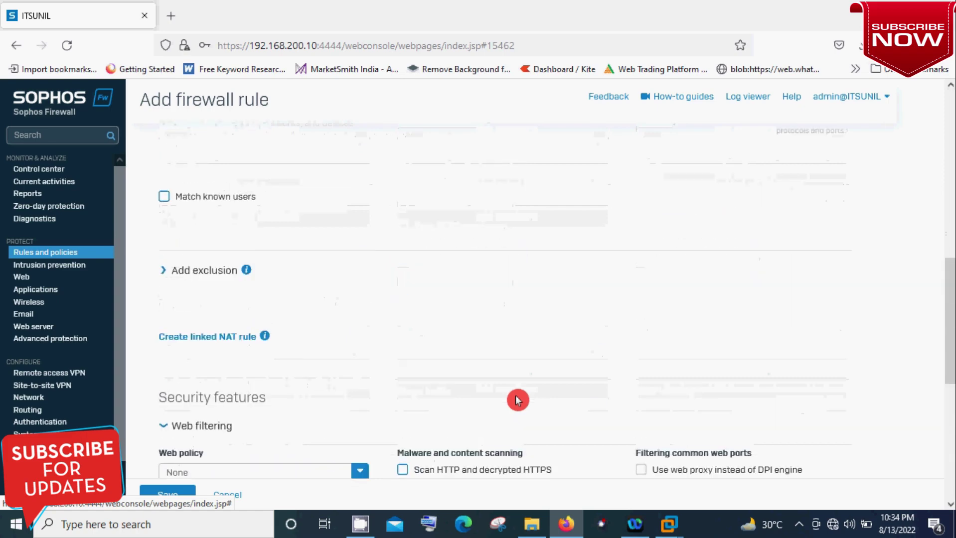
scroll(518, 400, down, 6)
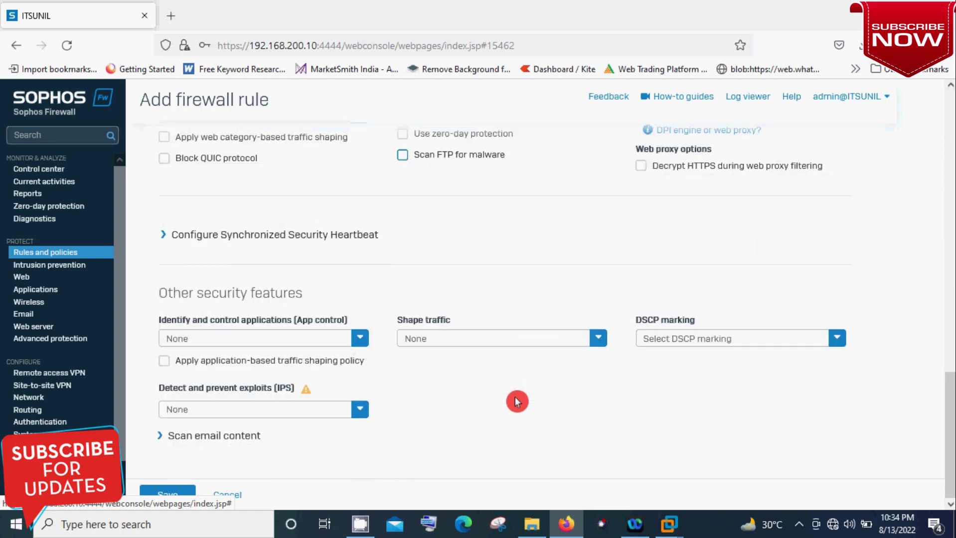
click(168, 496)
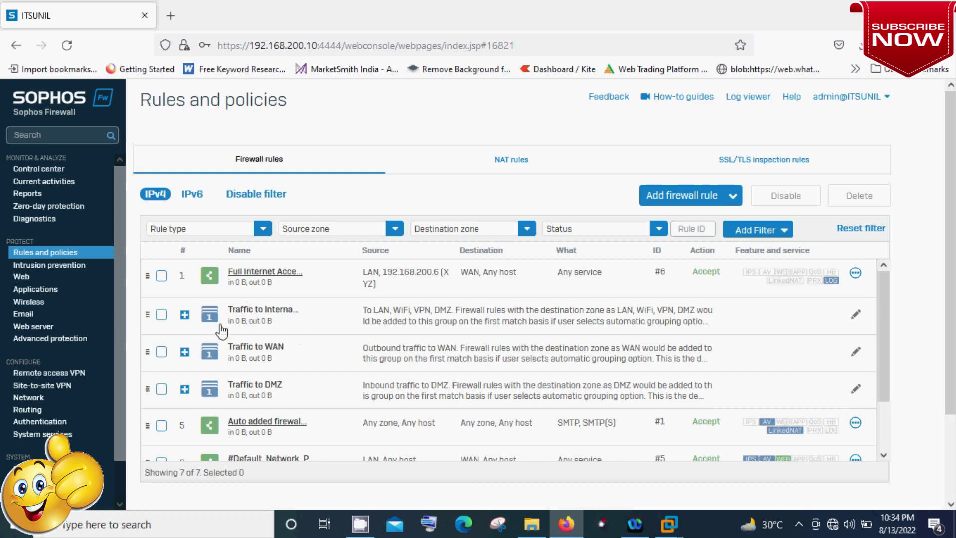
Expand the internal-traffic and Traffic to WAN rule groups and review the example rules inside them.
click(184, 314)
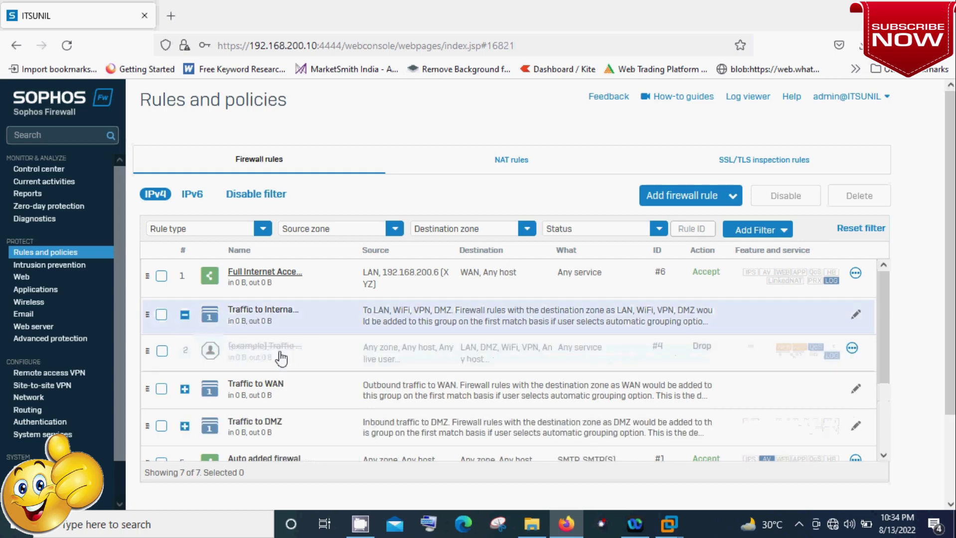
click(184, 389)
scroll(274, 409, down, 3)
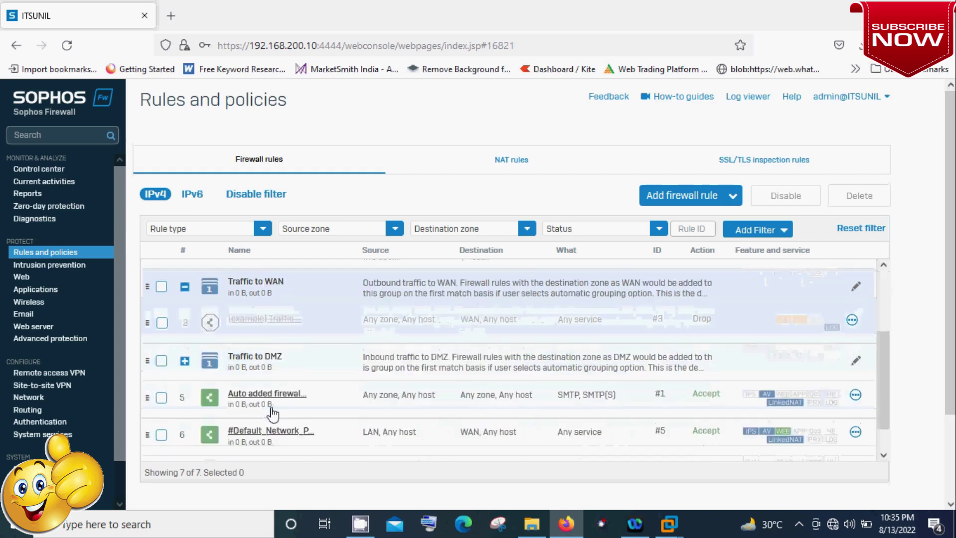
scroll(274, 409, up, 2)
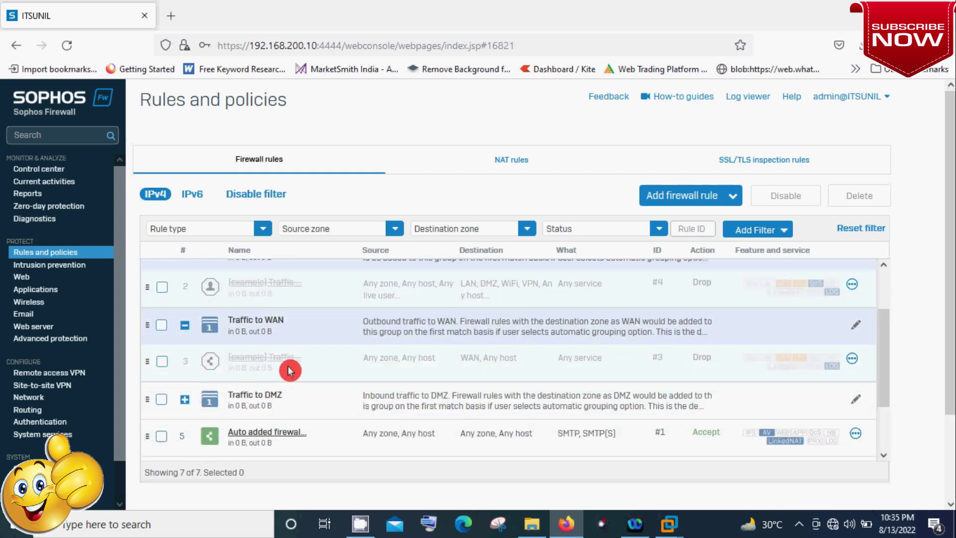
scroll(289, 371, up, 2)
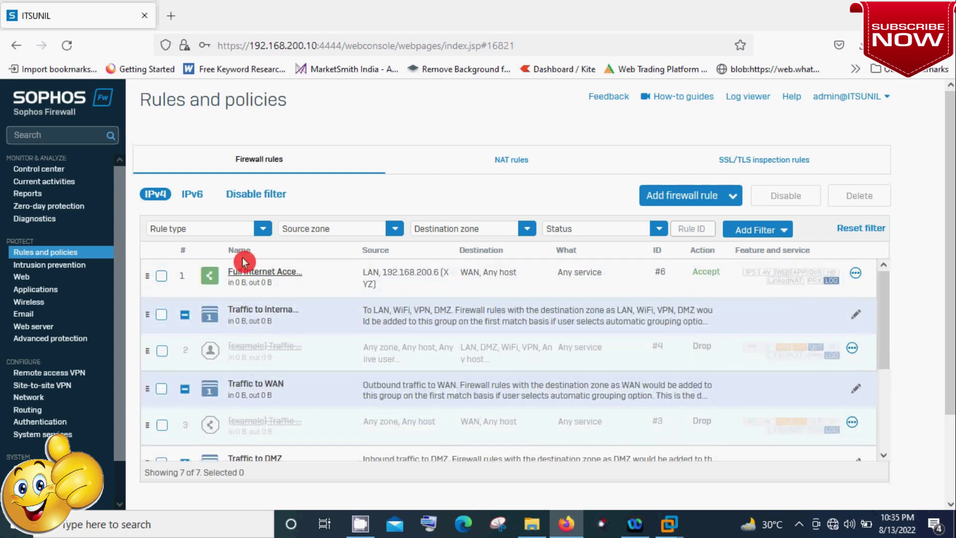
Open the Full Internet Access rule and check its name, source zone and source network device.
click(257, 279)
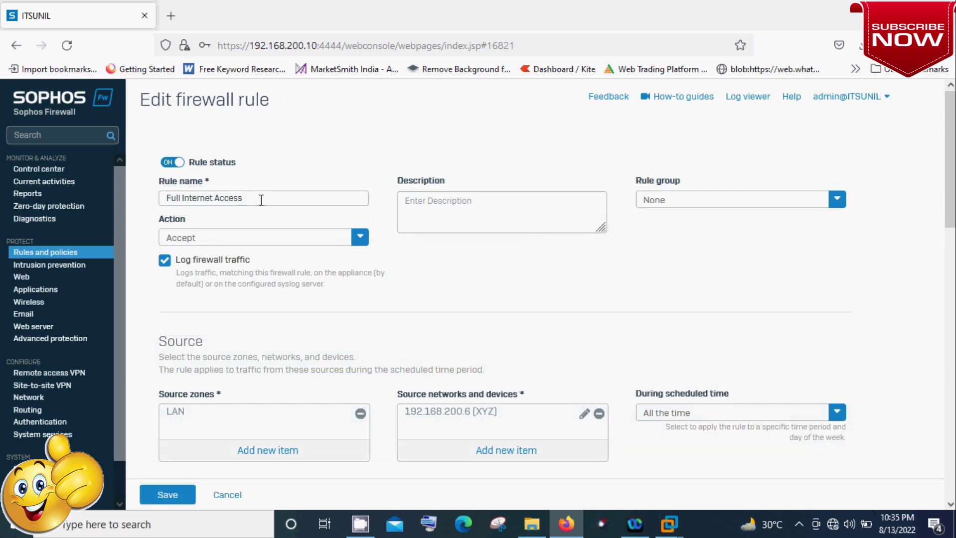
scroll(297, 329, down, 1)
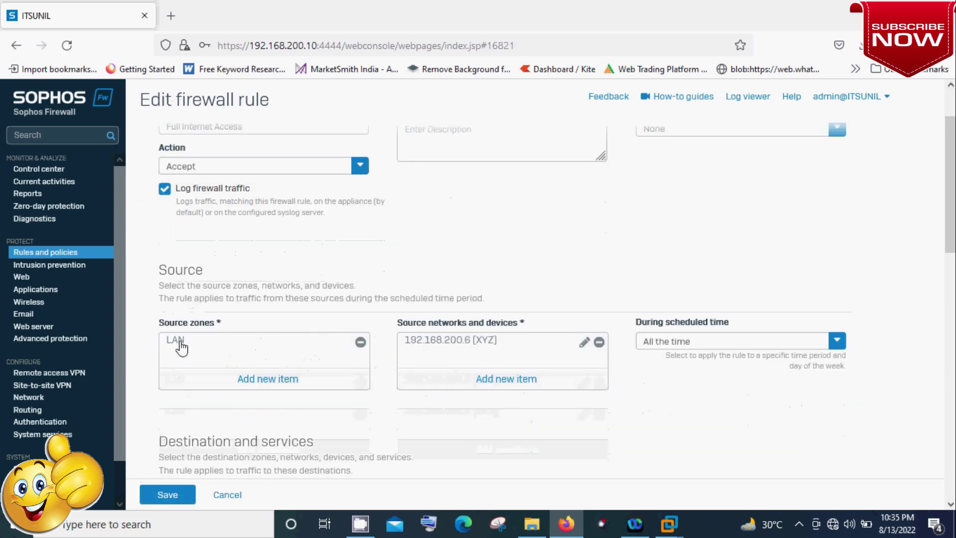
mouse_move(181, 347)
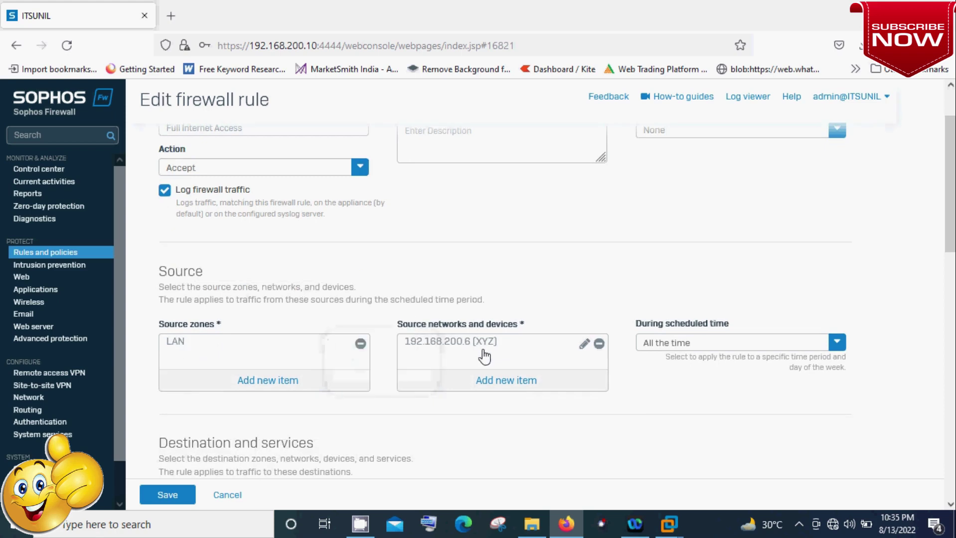
mouse_move(454, 351)
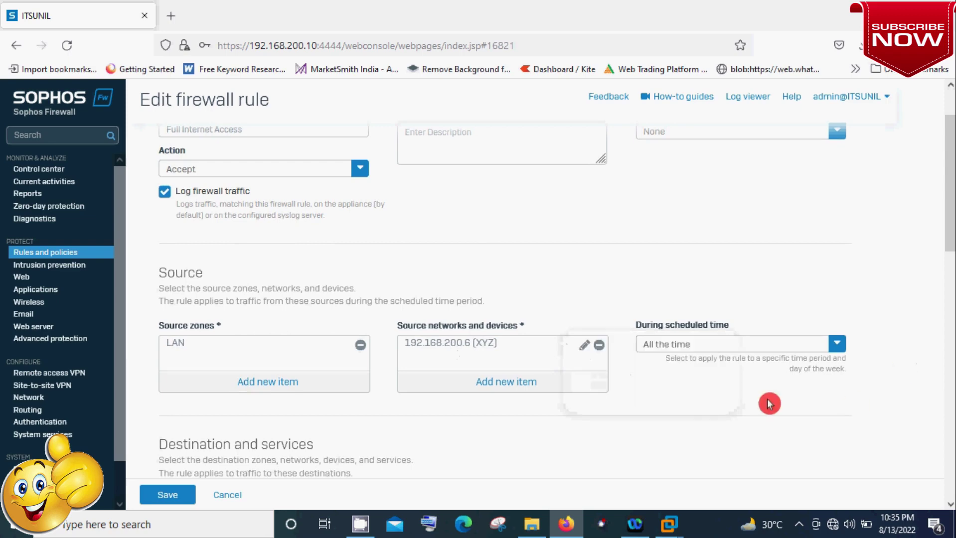
Check the rule's destination zone, destination networks and services, including the details of the WAN zone.
scroll(687, 405, down, 2)
scroll(688, 405, down, 3)
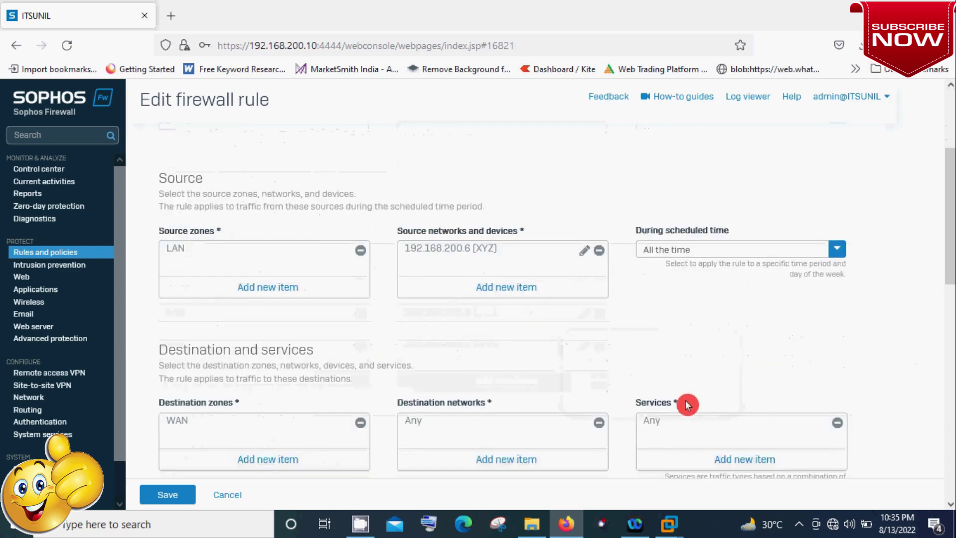
click(166, 304)
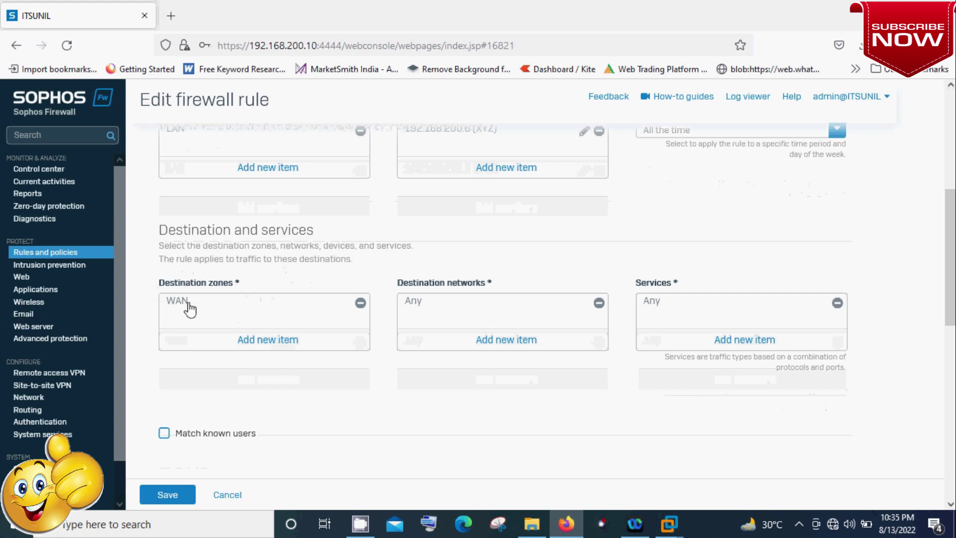
click(403, 344)
click(192, 304)
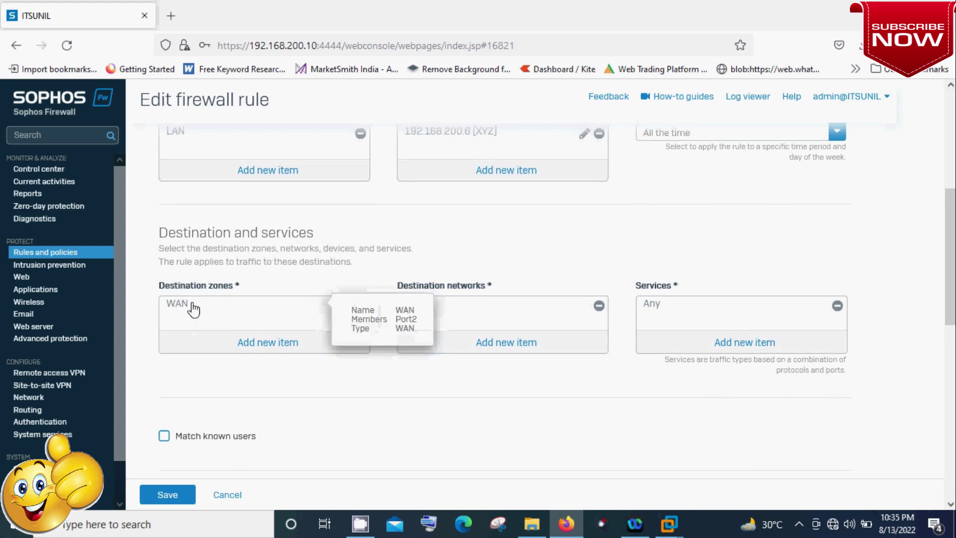
click(435, 348)
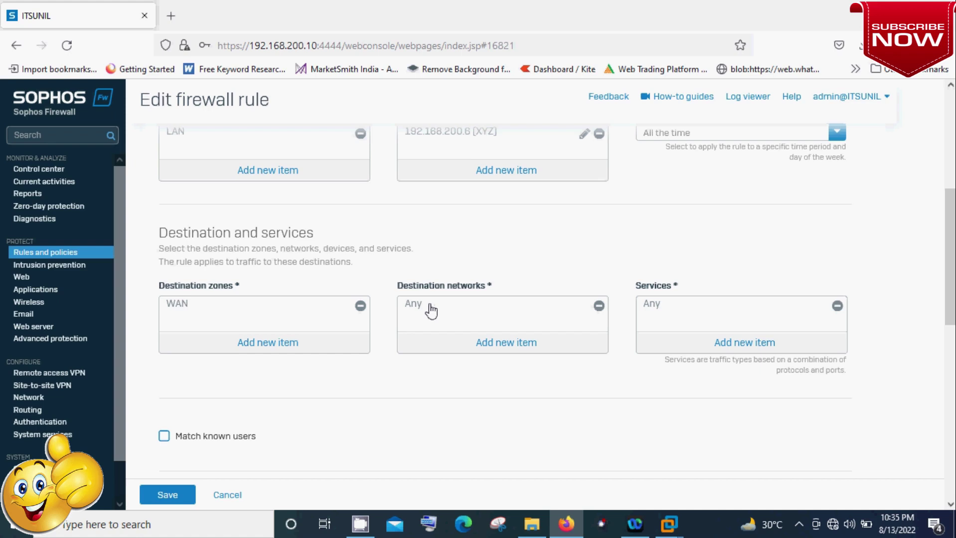
click(567, 389)
Look over the rule's security features and return to the firewall rules list without saving.
scroll(566, 388, down, 2)
scroll(554, 345, down, 5)
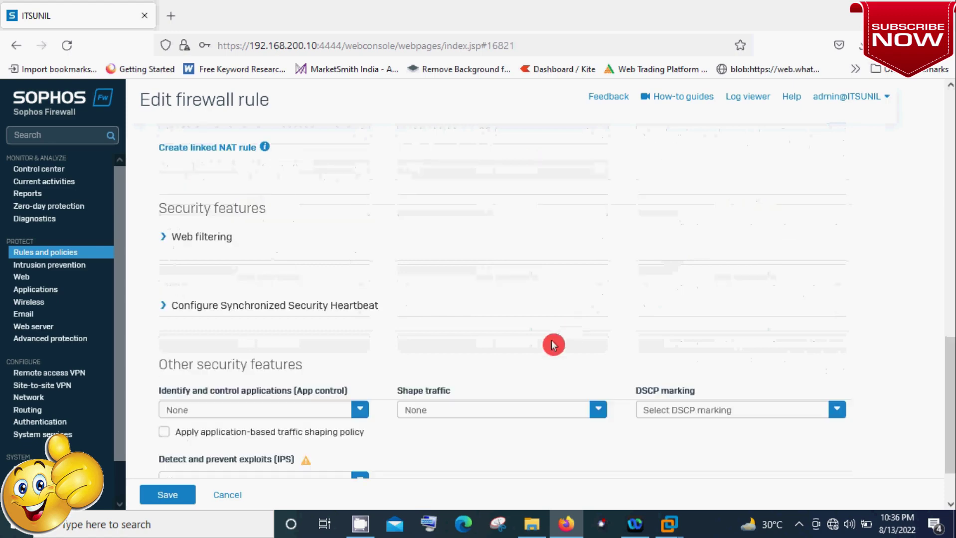
scroll(551, 346, up, 10)
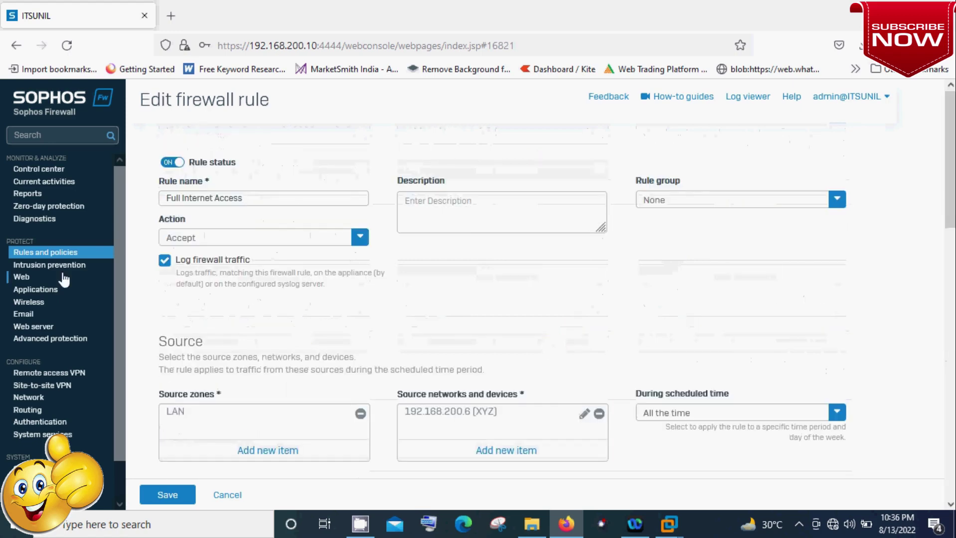
click(64, 254)
click(351, 350)
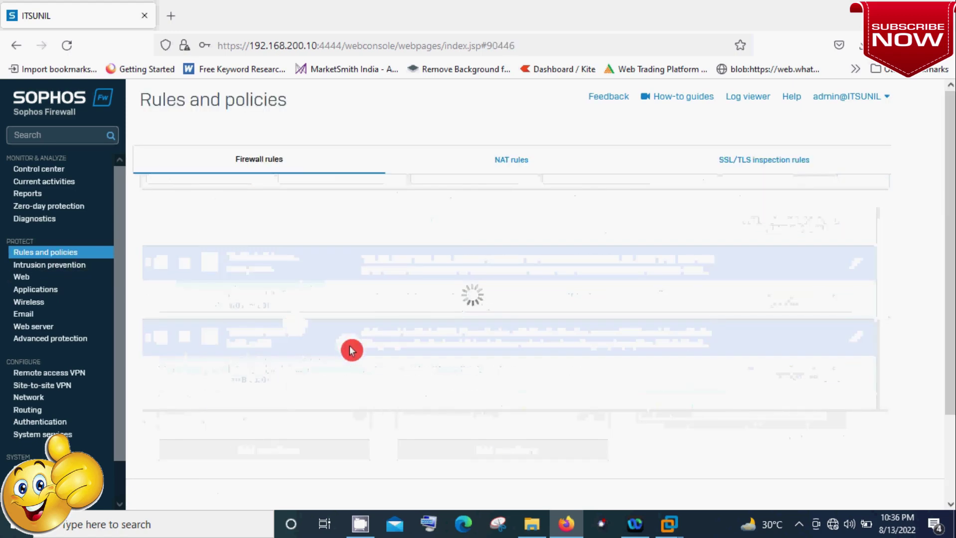